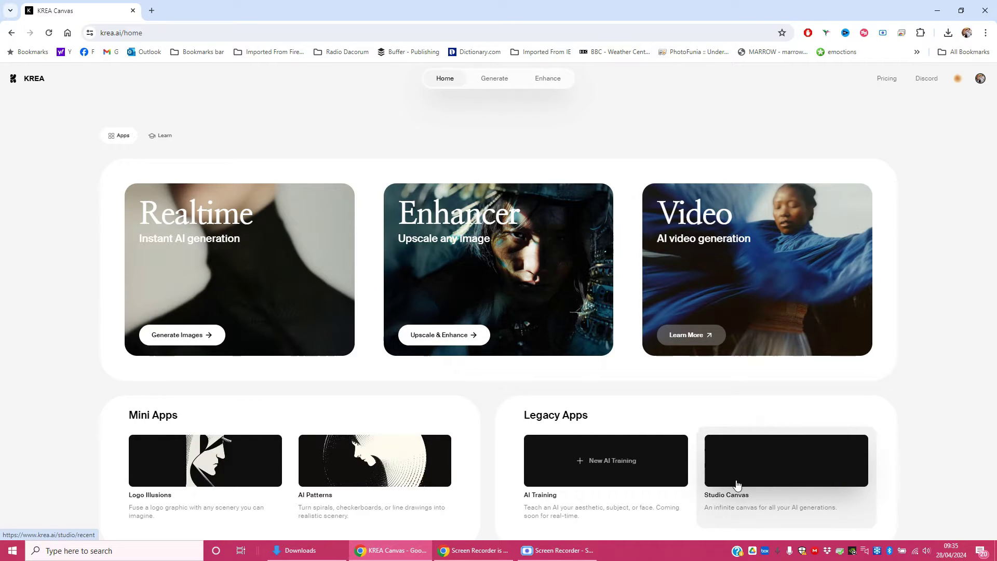
Create a new Studio Canvas project and focus the Generate tool's prompt box.
{"action": "left_click", "coordinate": [770, 481]}
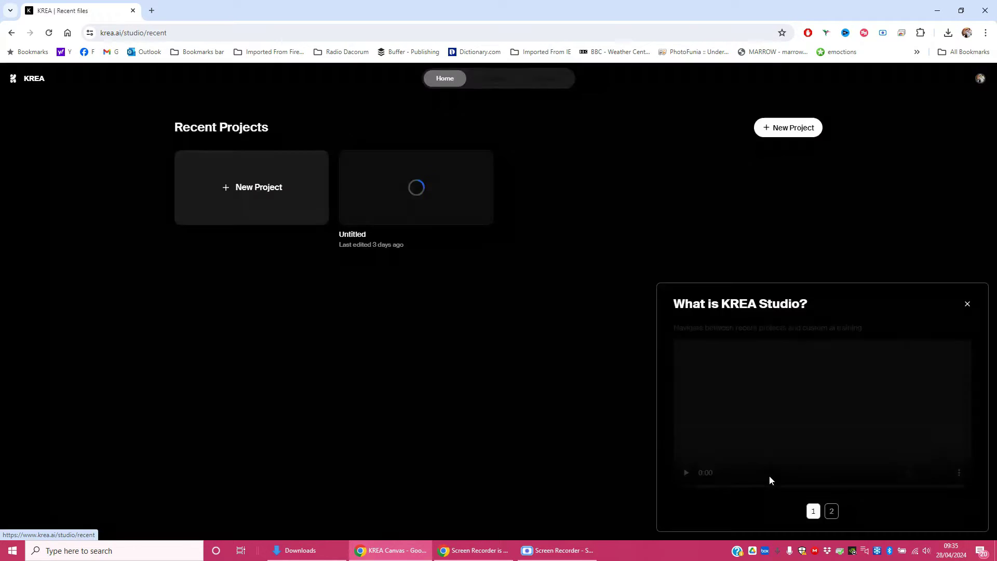
{"action": "left_click", "coordinate": [268, 184]}
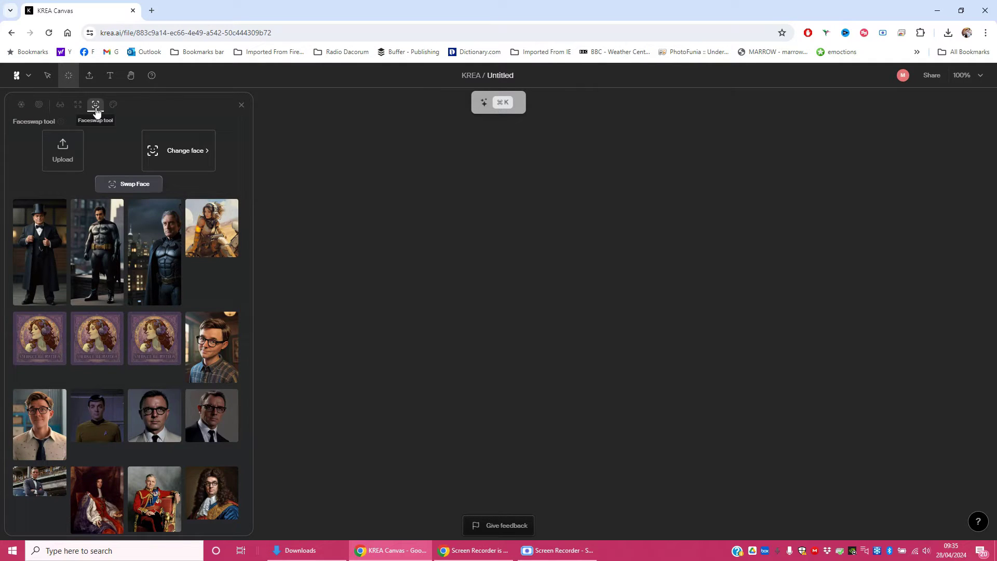
{"action": "left_click", "coordinate": [20, 106]}
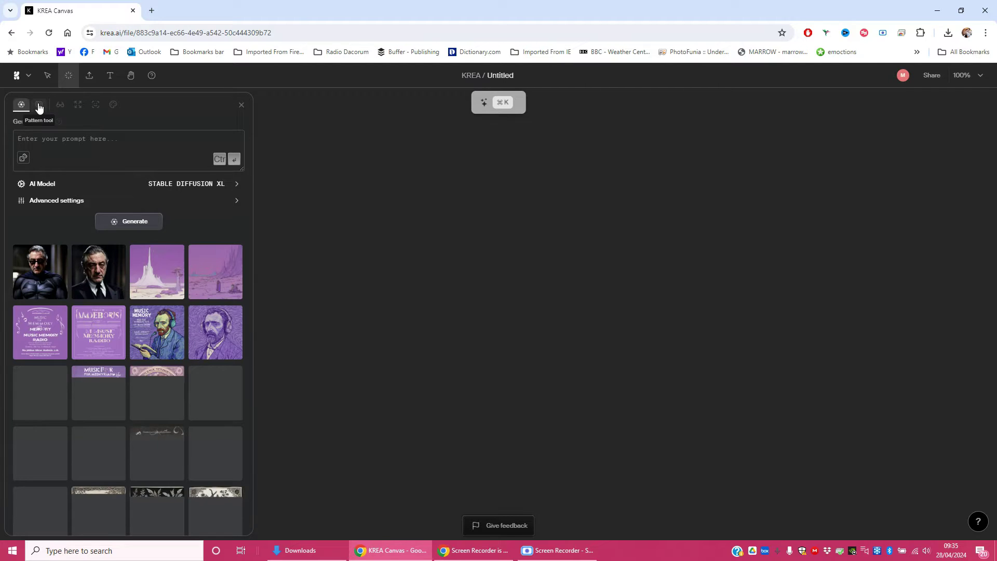
{"action": "left_click", "coordinate": [88, 139]}
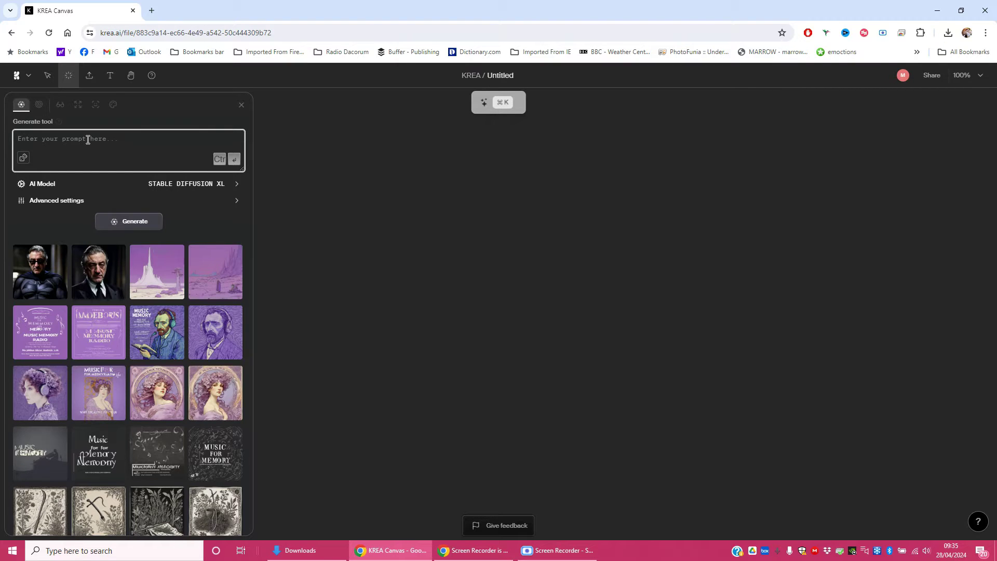
Generate images from the prompt 'robert deniro as the batman'.
{"action": "type", "text": "Iobert deniro as the batman"}
{"action": "left_click", "coordinate": [122, 224]}
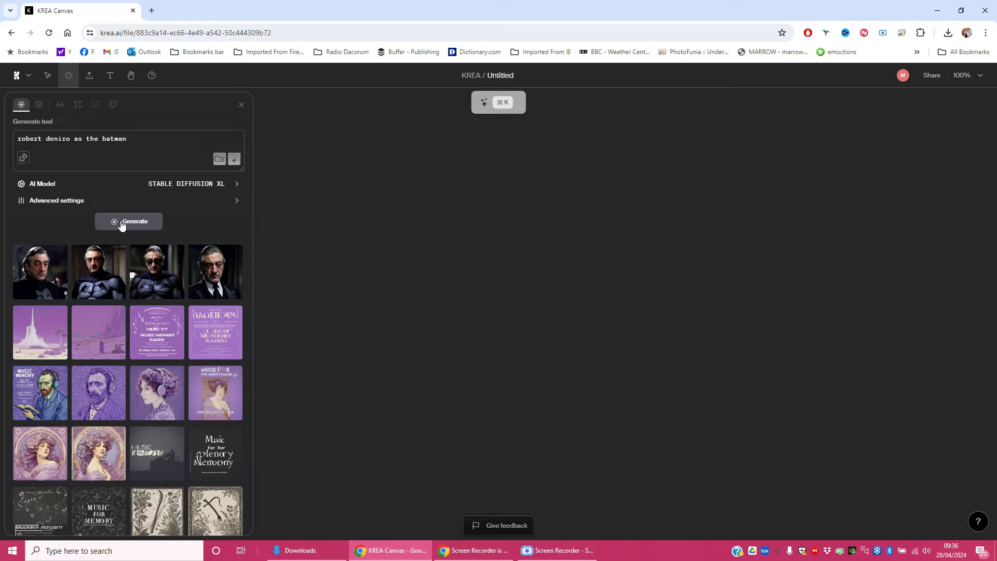
{"action": "mouse_move", "coordinate": [27, 285]}
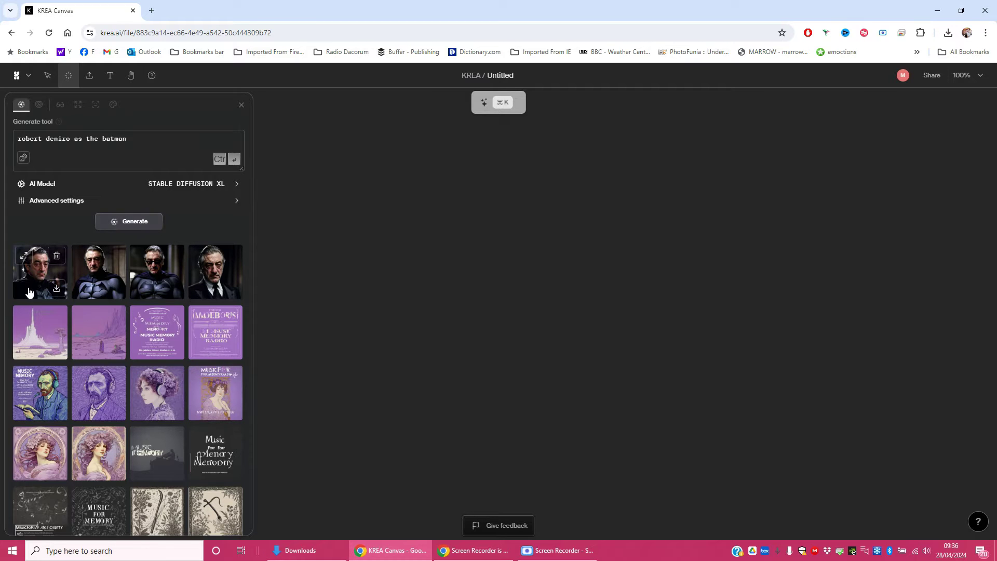
Preview the Batman results and save the second portrait as a PNG in the bobman folder.
{"action": "left_click", "coordinate": [23, 256]}
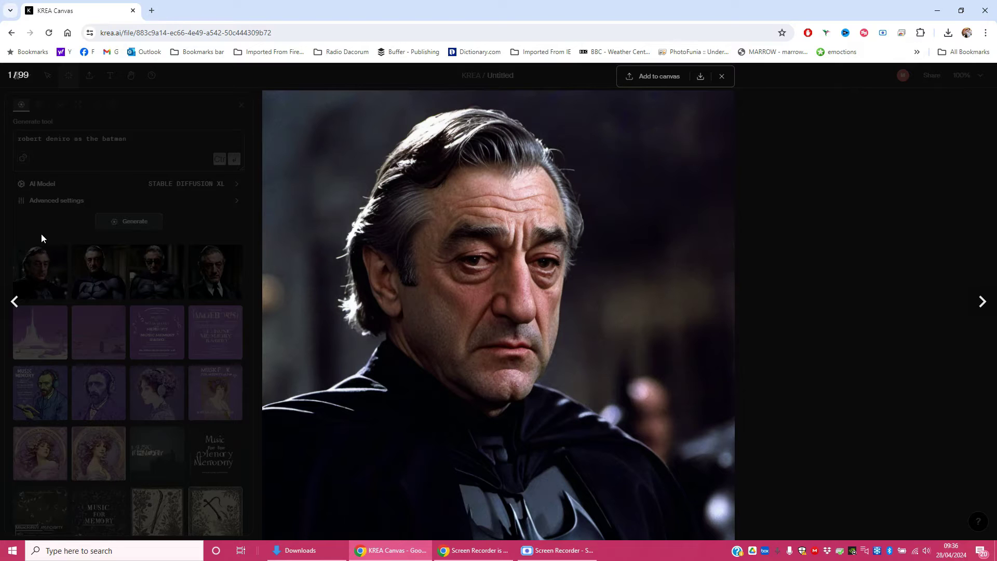
{"action": "left_click", "coordinate": [21, 234]}
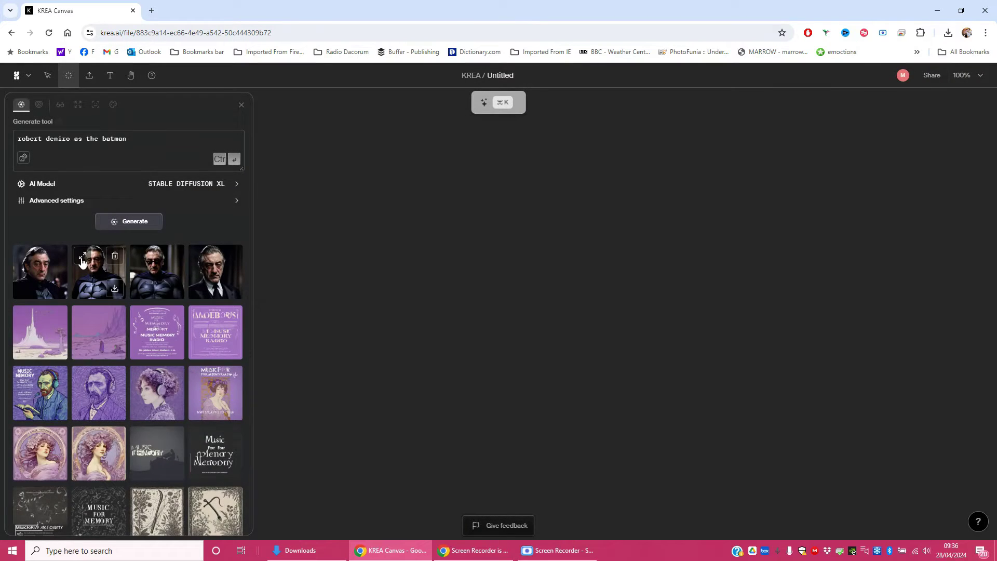
{"action": "left_click", "coordinate": [82, 258]}
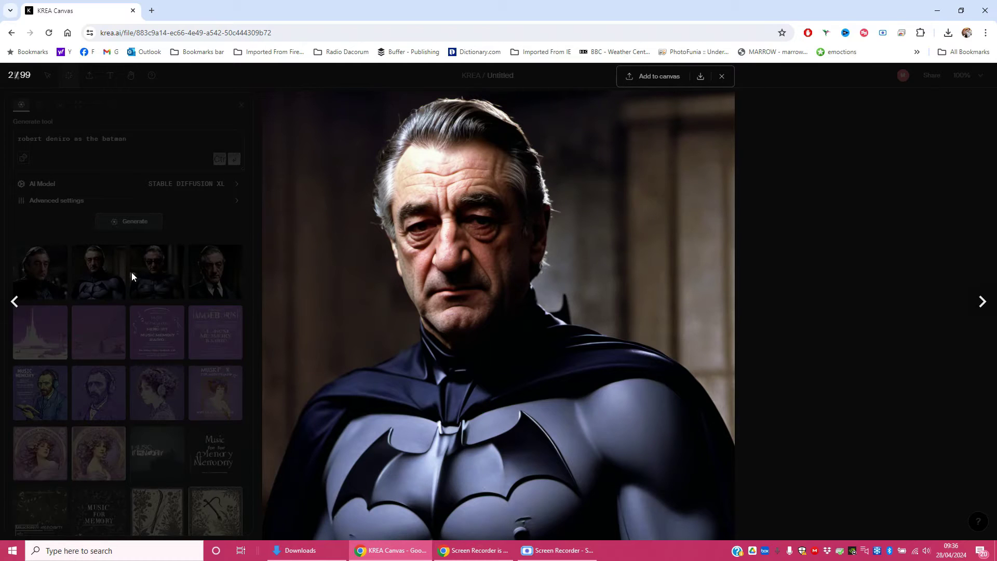
{"action": "right_click", "coordinate": [451, 229]}
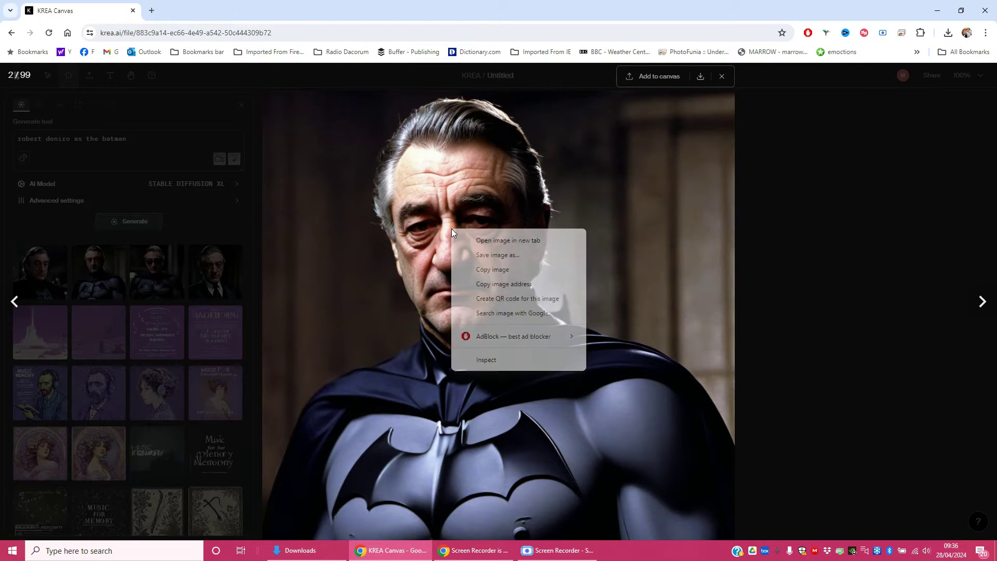
{"action": "left_click", "coordinate": [487, 255]}
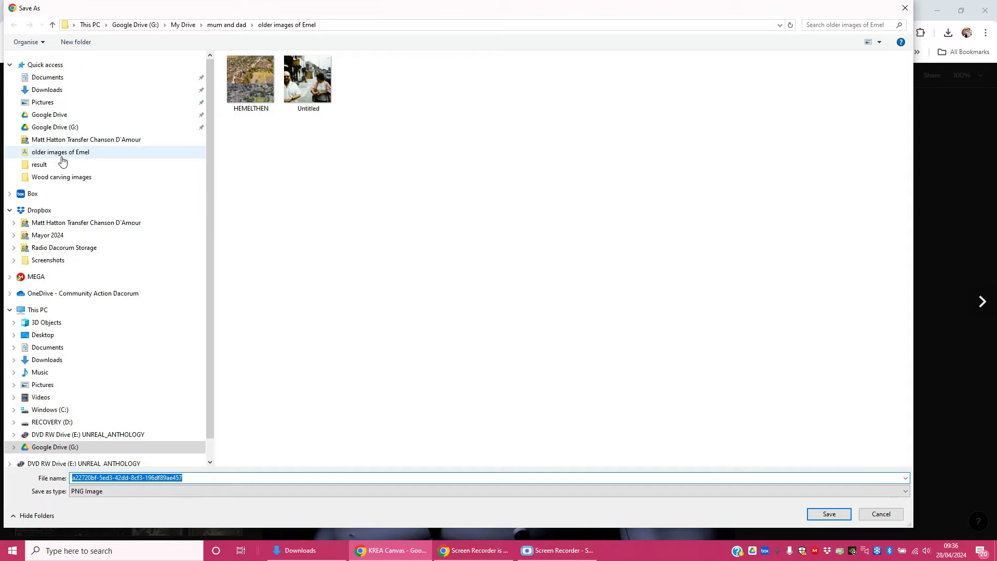
{"action": "left_click", "coordinate": [56, 140]}
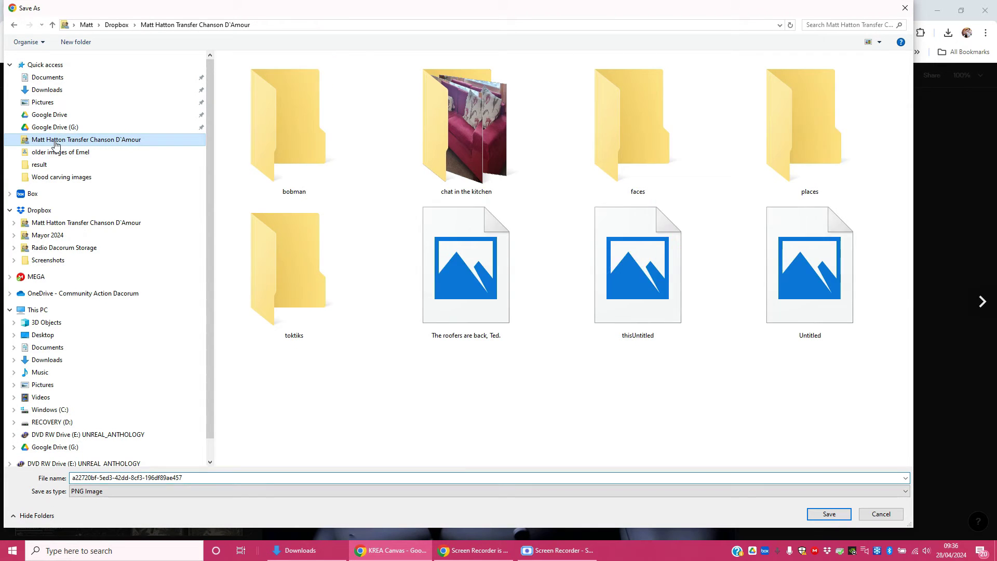
{"action": "double_click", "coordinate": [309, 131]}
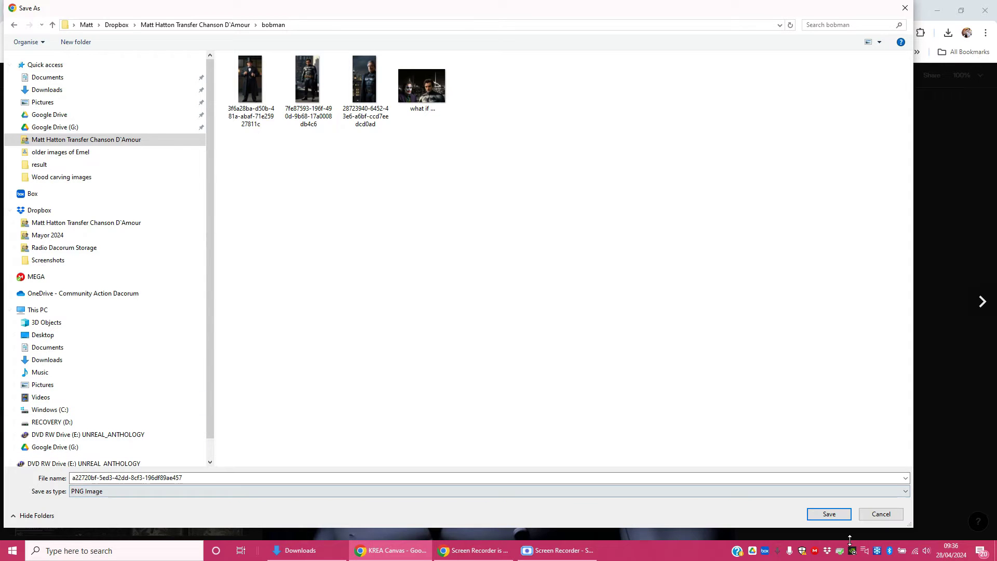
{"action": "left_click", "coordinate": [826, 514]}
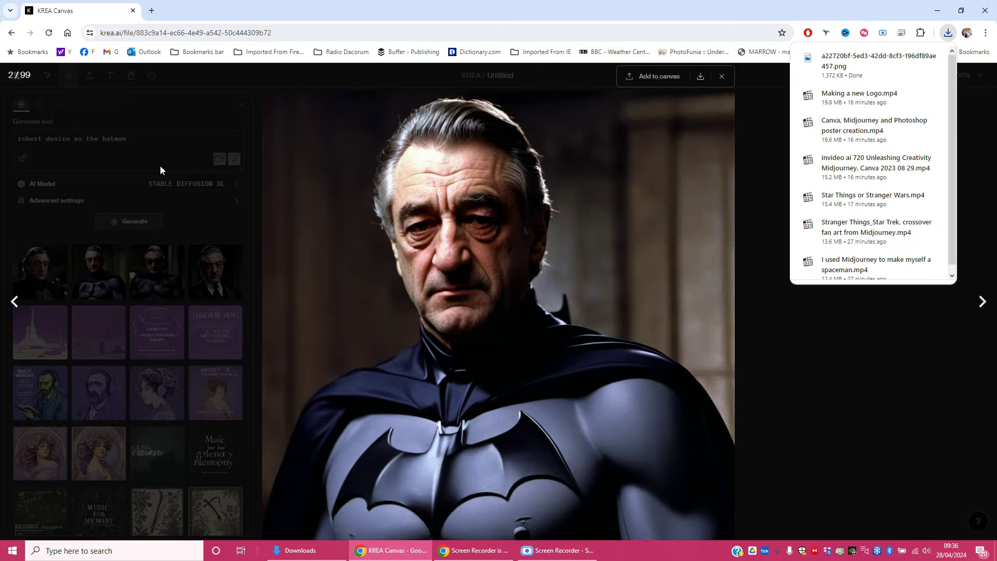
Replace the prompt with 'al pacino as the Joker' and generate new images.
{"action": "left_click", "coordinate": [4, 148]}
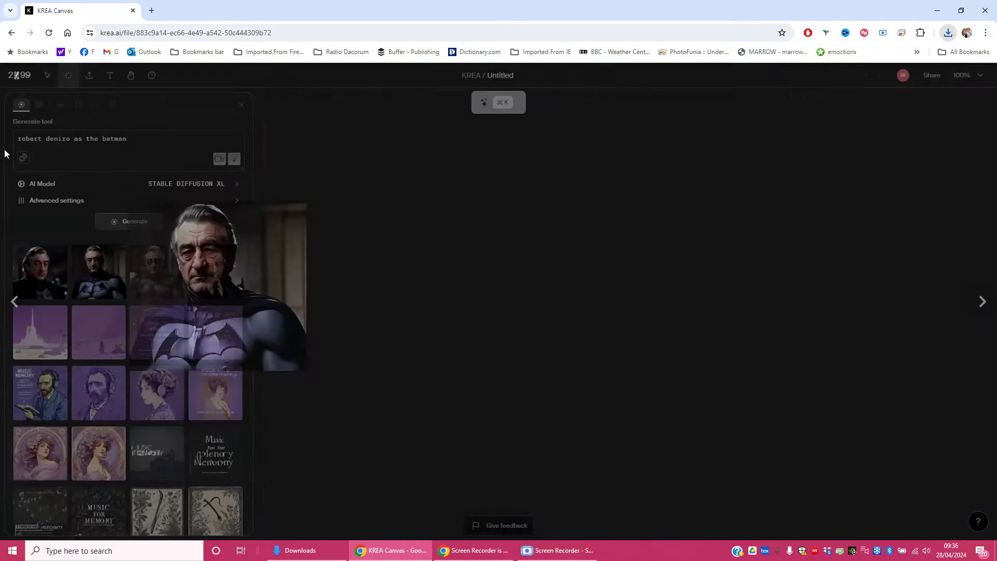
{"action": "left_click_drag", "start_coordinate": [126, 139], "coordinate": [8, 143]}
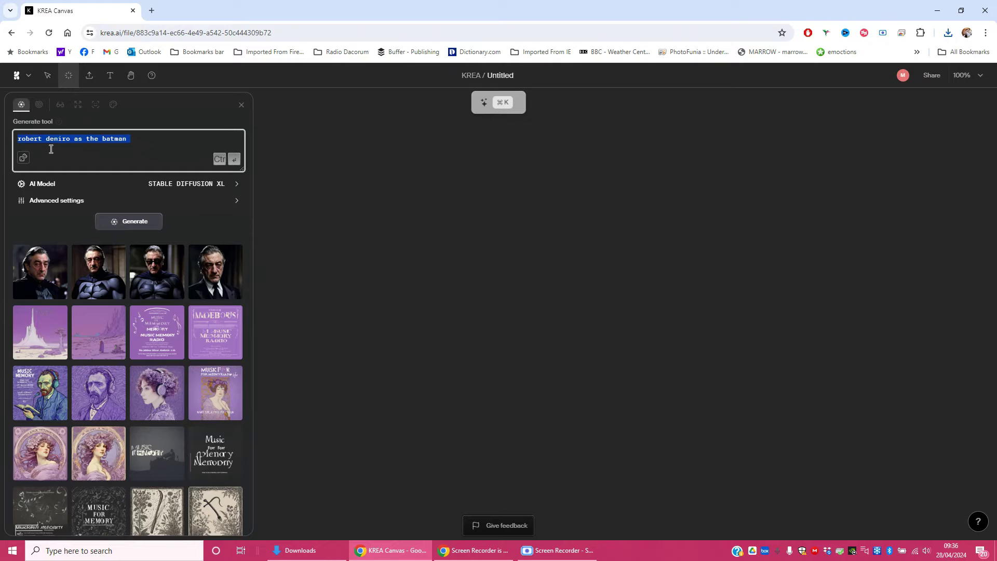
{"action": "type", "text": "al "}
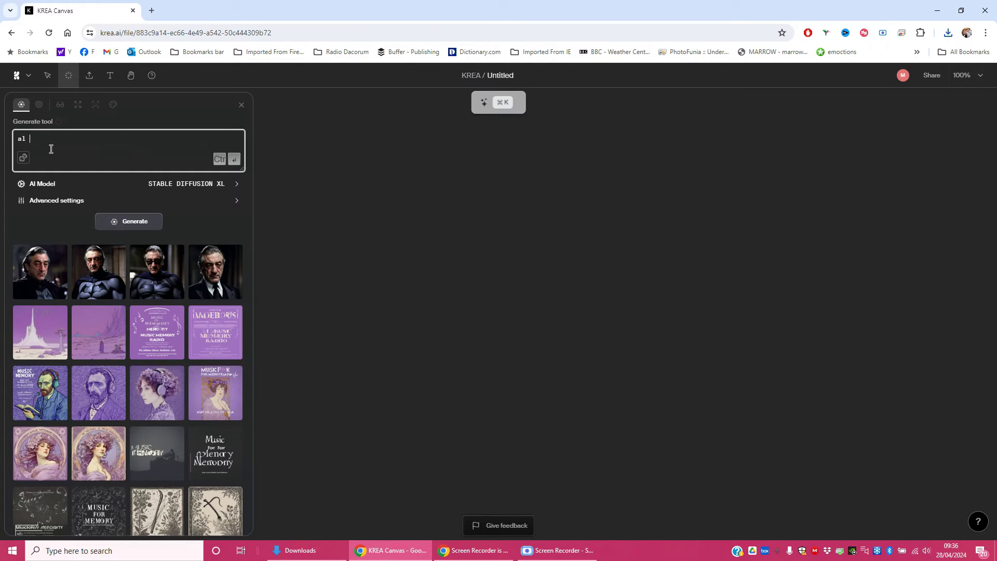
{"action": "type", "text": "pacino as the Joker"}
{"action": "left_click", "coordinate": [101, 225]}
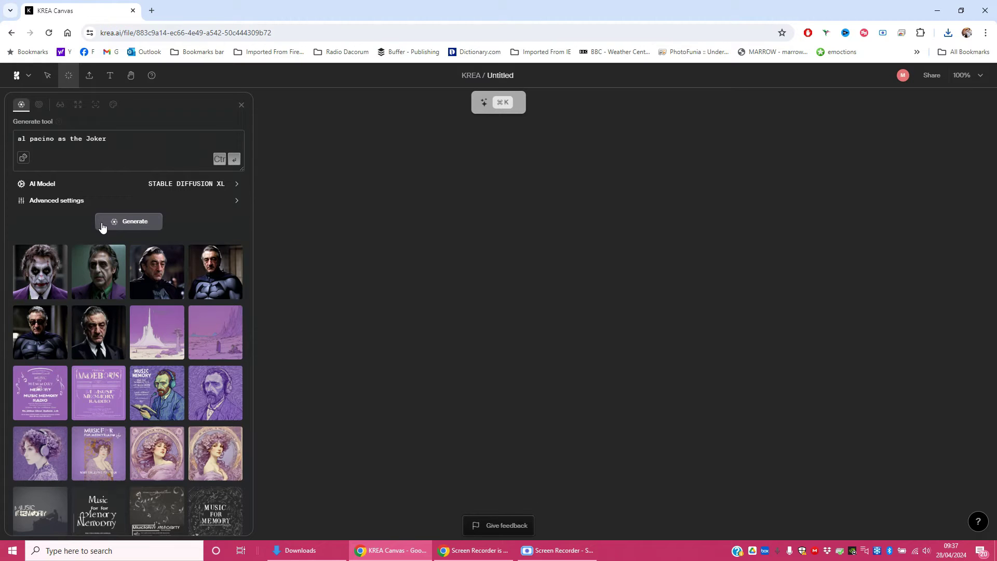
Preview both Joker results and save the first one as a PNG in bobman.
{"action": "left_click", "coordinate": [28, 261]}
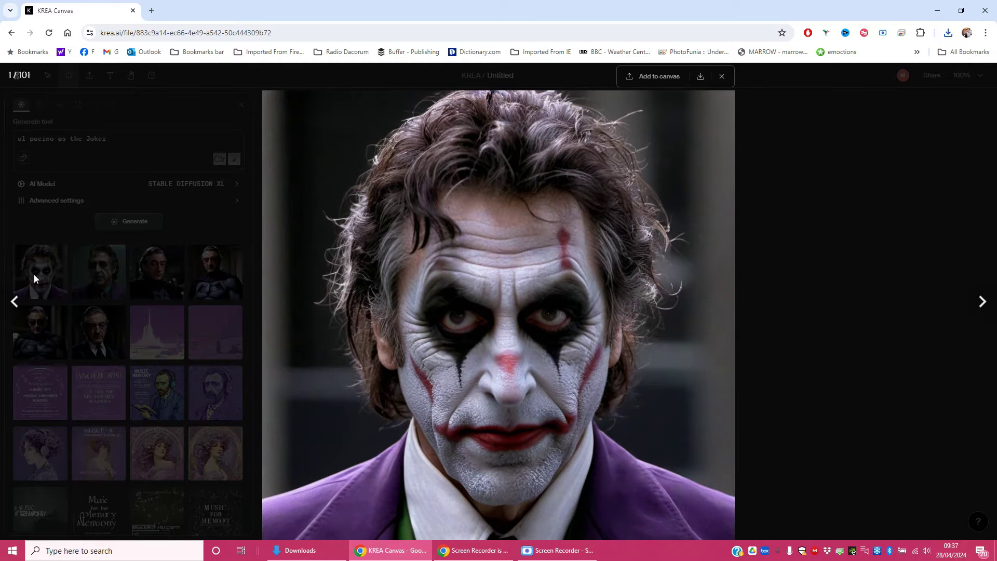
{"action": "left_click", "coordinate": [33, 229]}
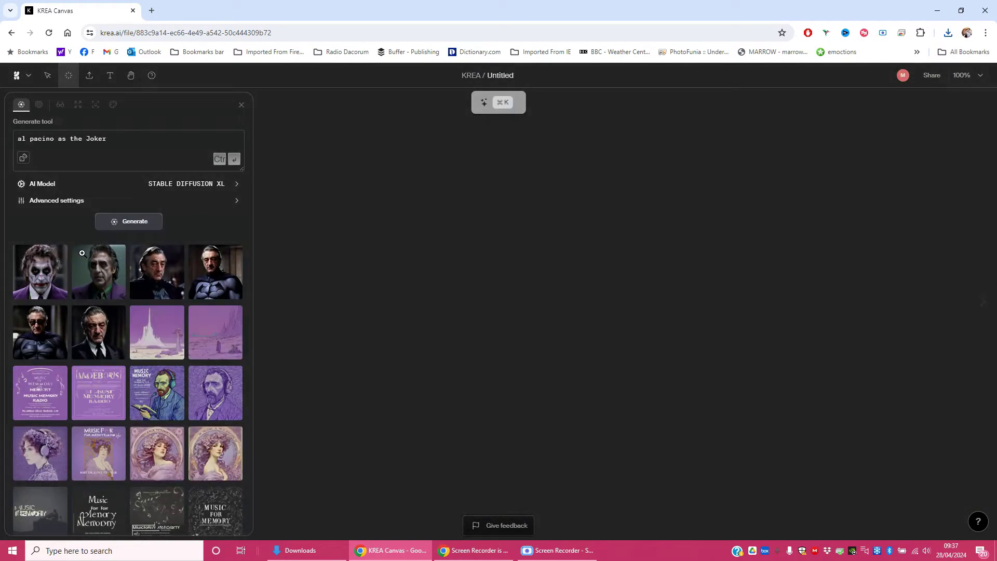
{"action": "left_click", "coordinate": [82, 254]}
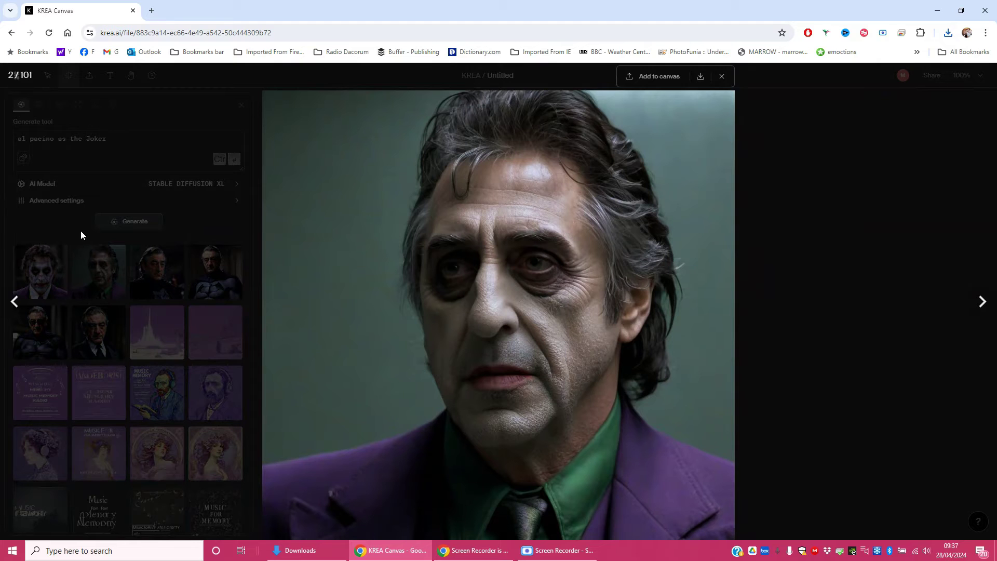
{"action": "left_click", "coordinate": [57, 222]}
{"action": "mouse_move", "coordinate": [24, 261]}
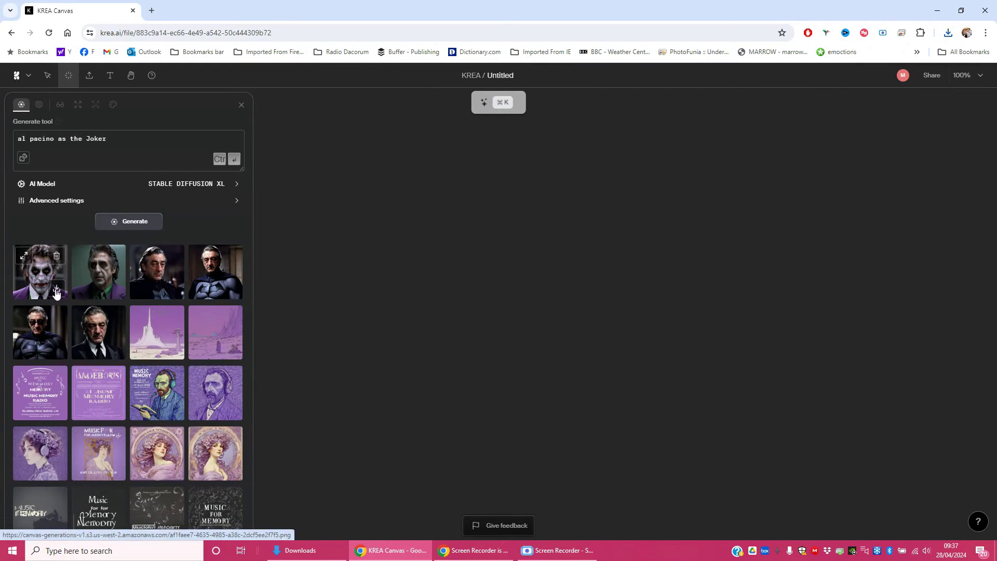
{"action": "left_click", "coordinate": [23, 256]}
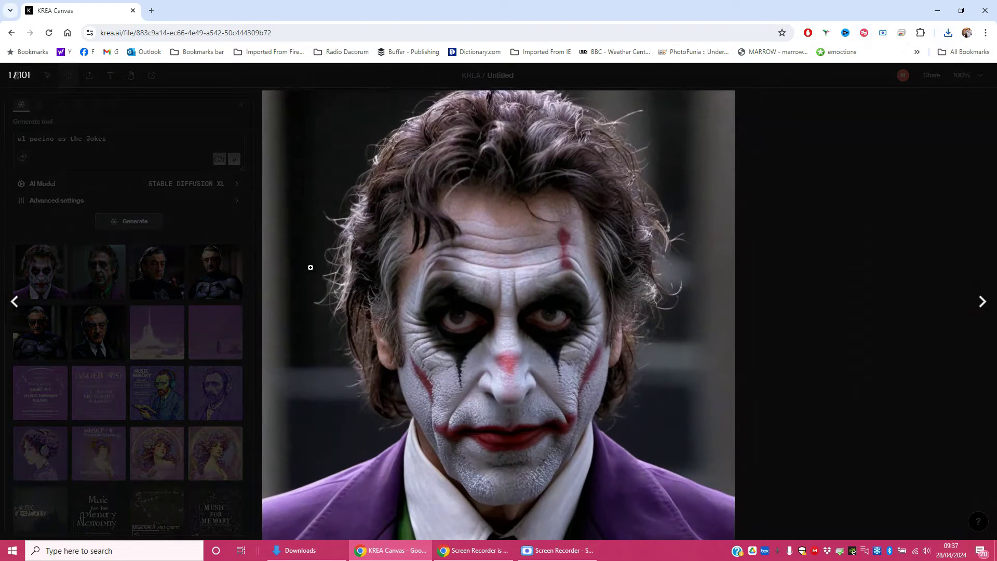
{"action": "right_click", "coordinate": [312, 270]}
{"action": "left_click", "coordinate": [343, 293]}
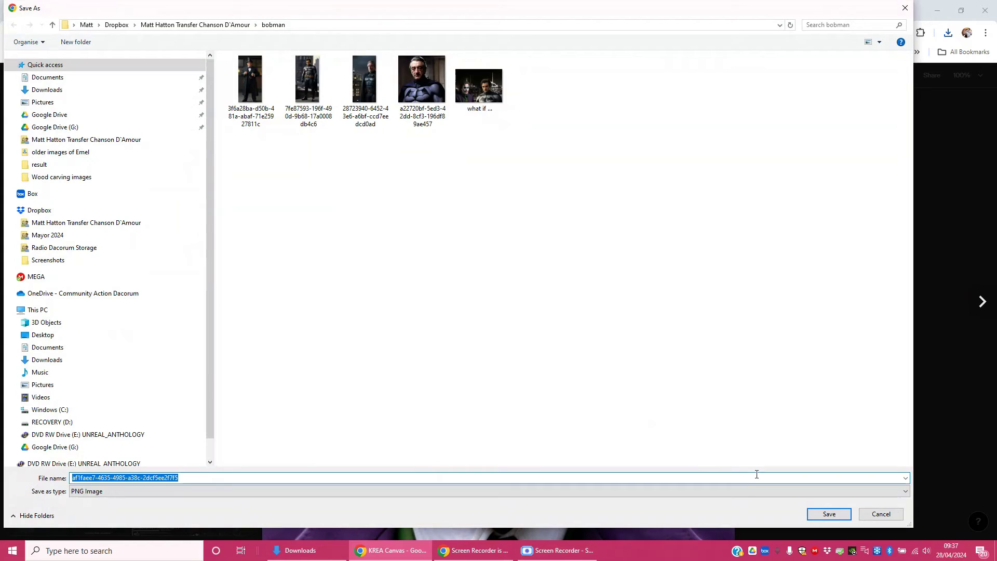
{"action": "left_click", "coordinate": [816, 515]}
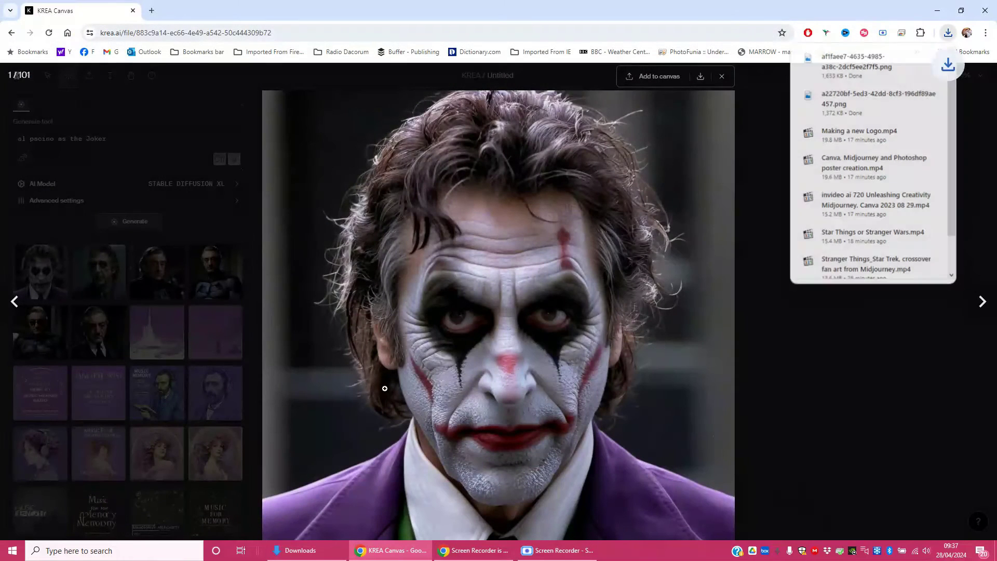
In the face swap tool, load the 1990 Venice Film Festival De Niro photo as the face.
{"action": "left_click", "coordinate": [7, 203]}
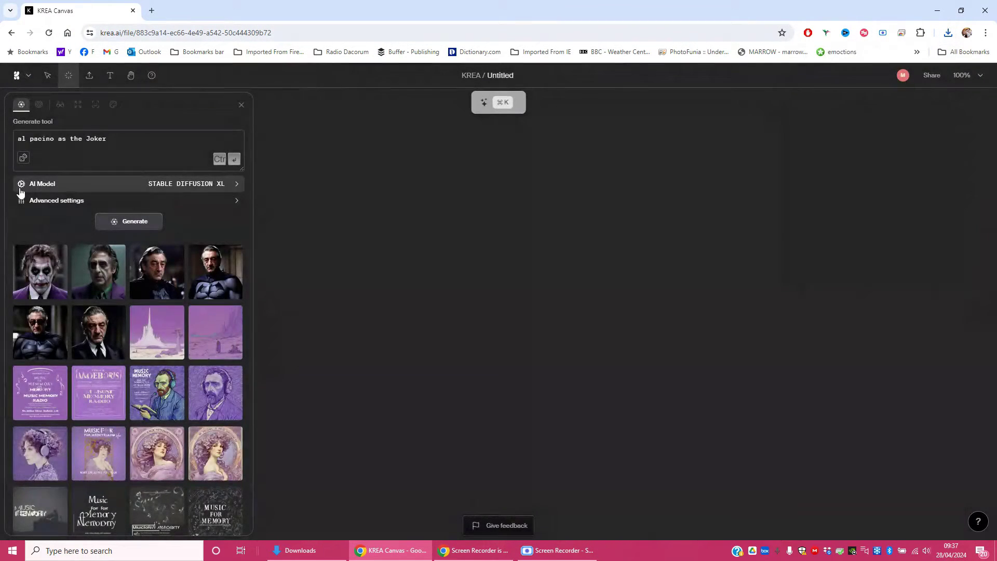
{"action": "left_click", "coordinate": [95, 106]}
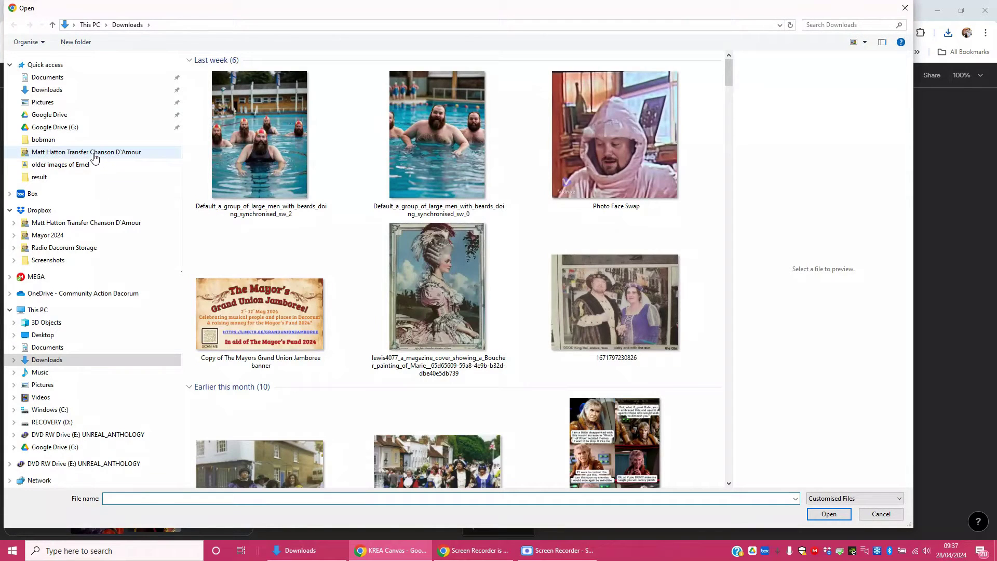
{"action": "left_click", "coordinate": [71, 140]}
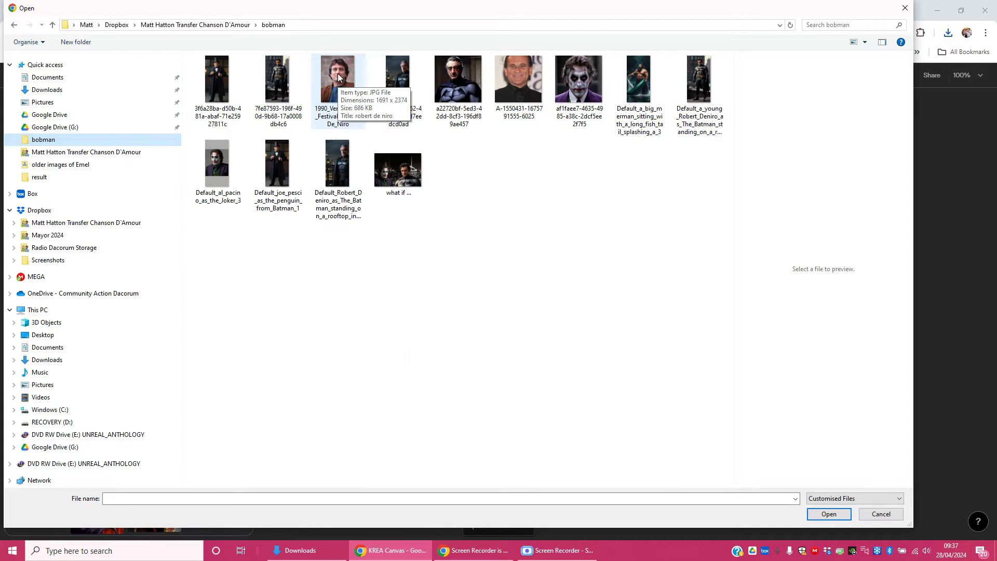
{"action": "left_click", "coordinate": [338, 78]}
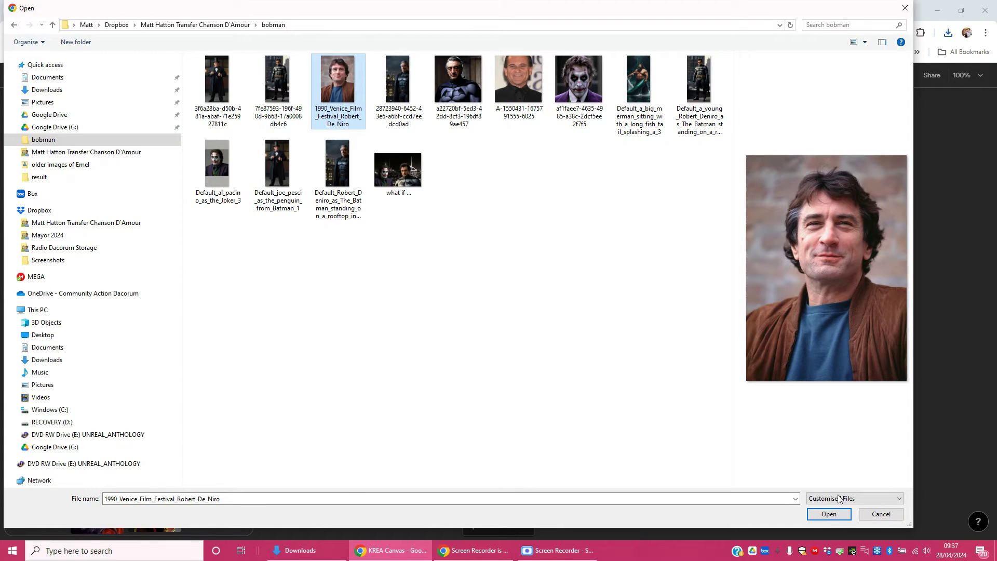
{"action": "left_click", "coordinate": [828, 514]}
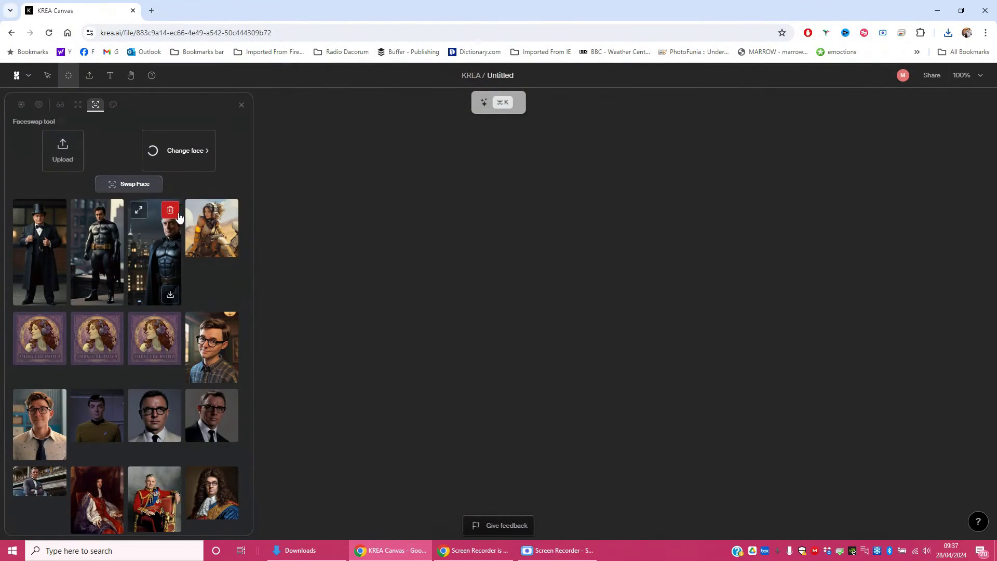
Load the saved De Niro Batman image from bobman as the swap target.
{"action": "left_click", "coordinate": [63, 151]}
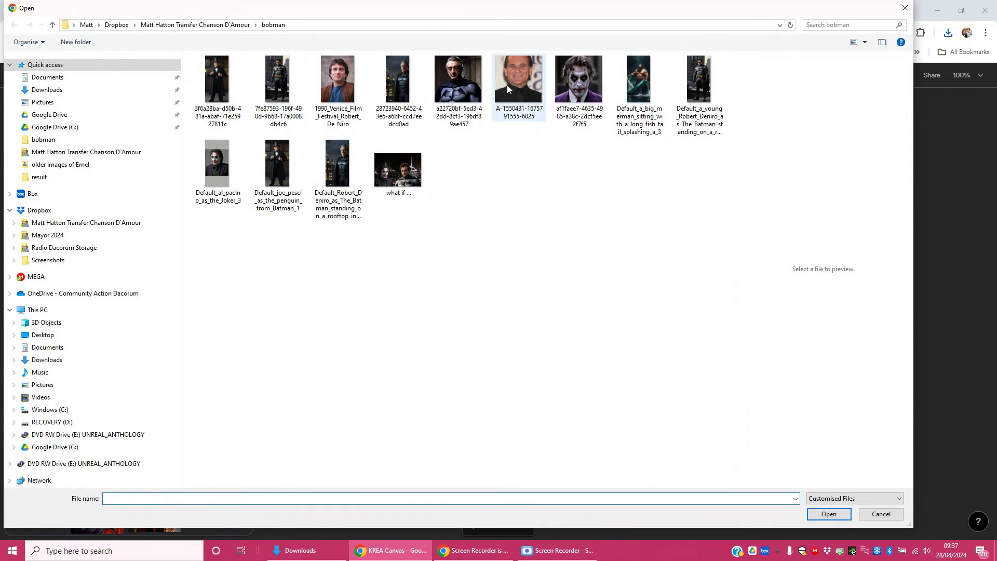
{"action": "left_click", "coordinate": [464, 89]}
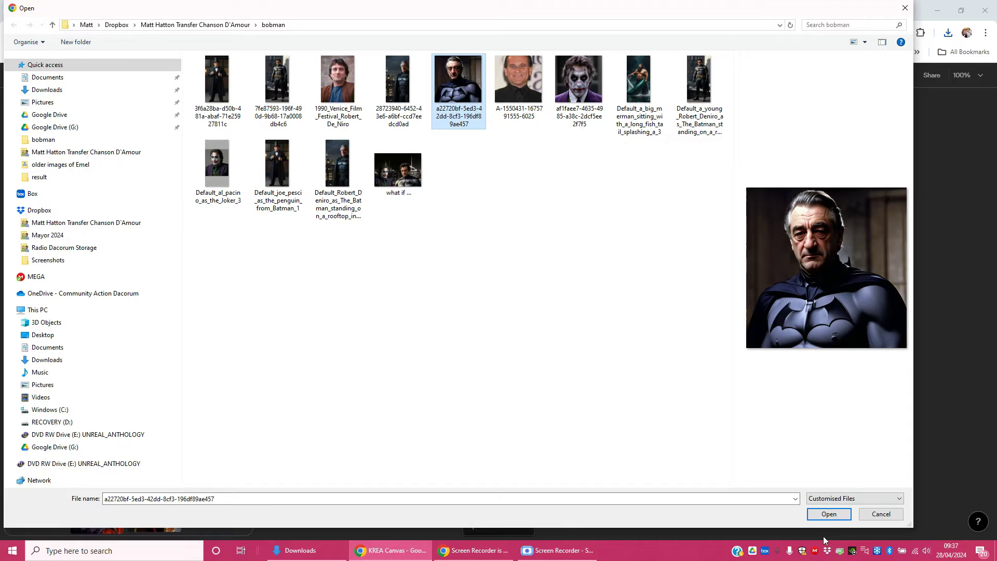
{"action": "left_click", "coordinate": [827, 514]}
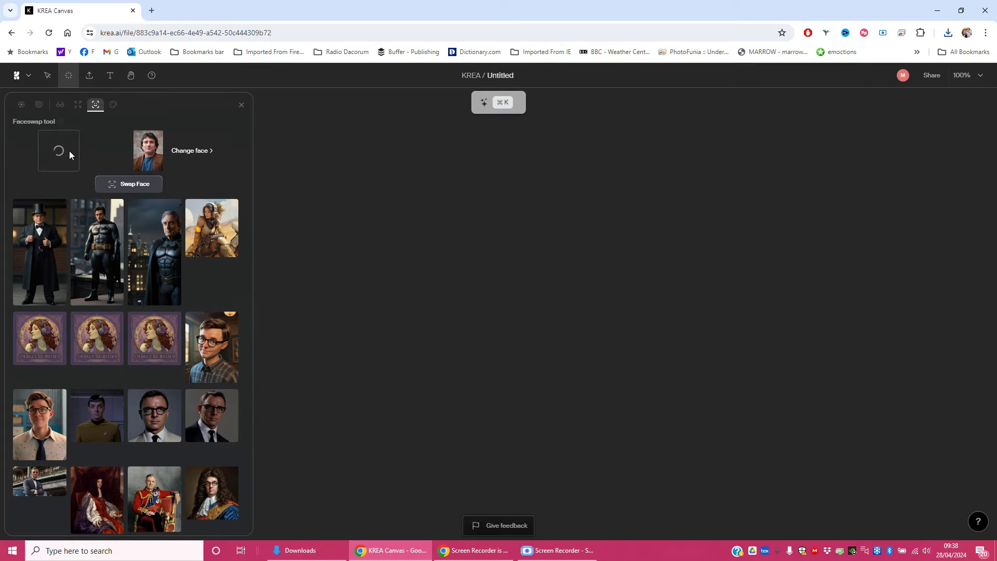
Swap the De Niro face onto the Batman image and save the result as a PNG in bobman.
{"action": "left_click", "coordinate": [121, 190]}
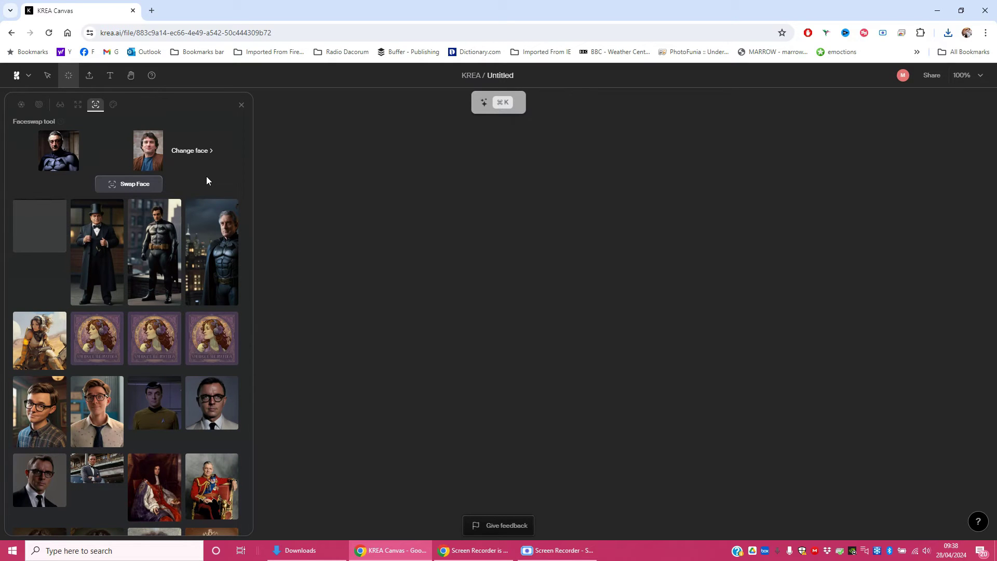
{"action": "left_click", "coordinate": [23, 211]}
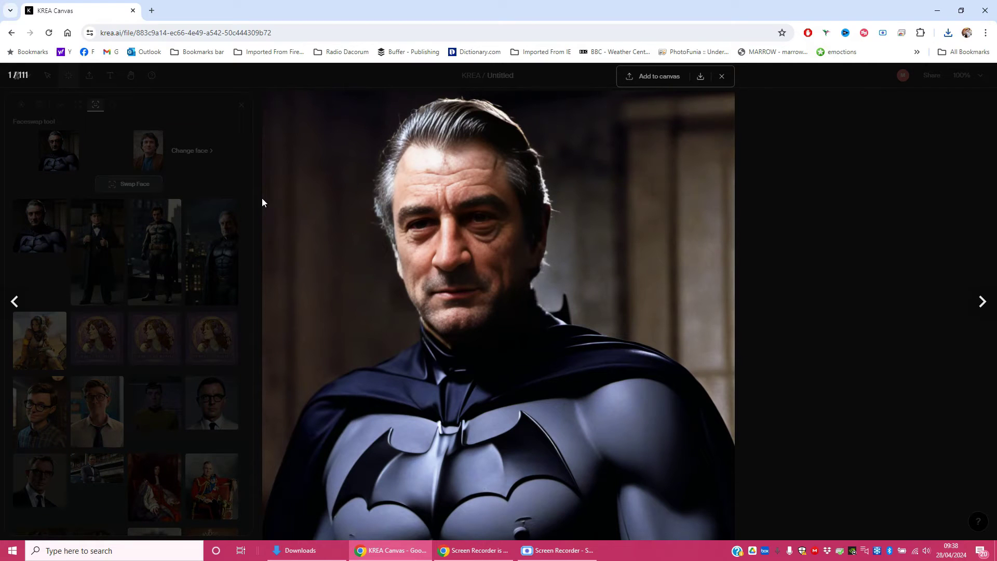
{"action": "right_click", "coordinate": [416, 257]}
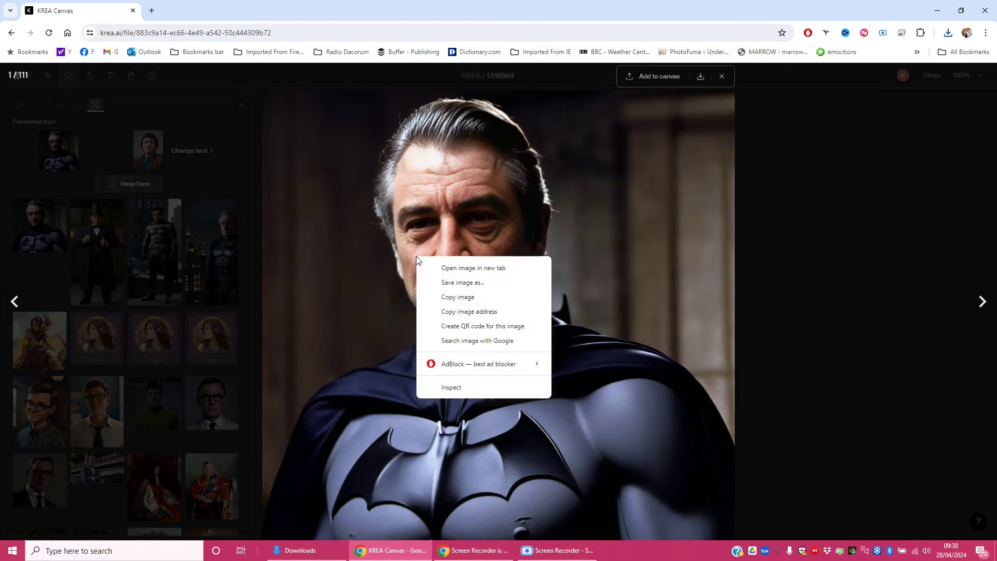
{"action": "left_click", "coordinate": [478, 280]}
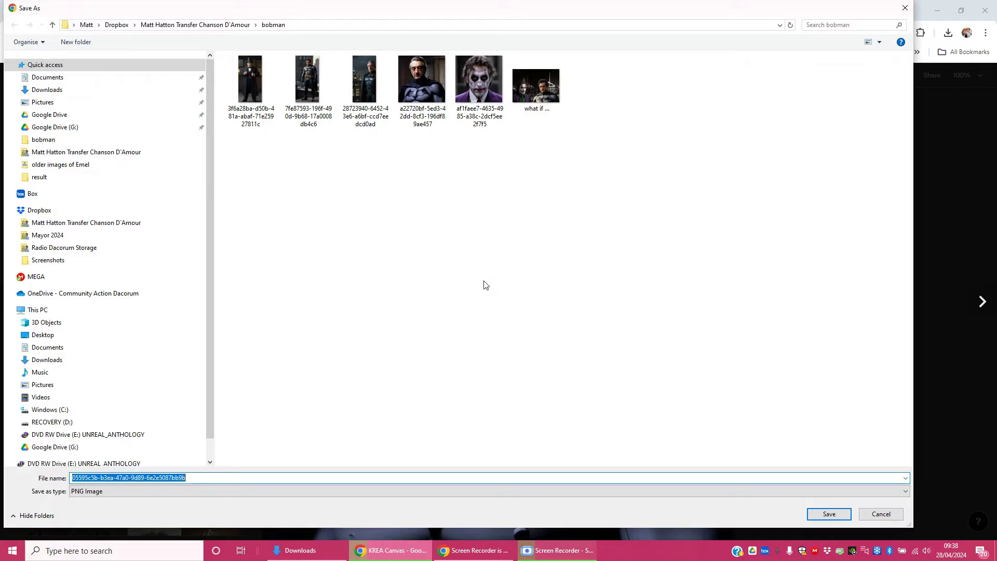
{"action": "left_click", "coordinate": [828, 520]}
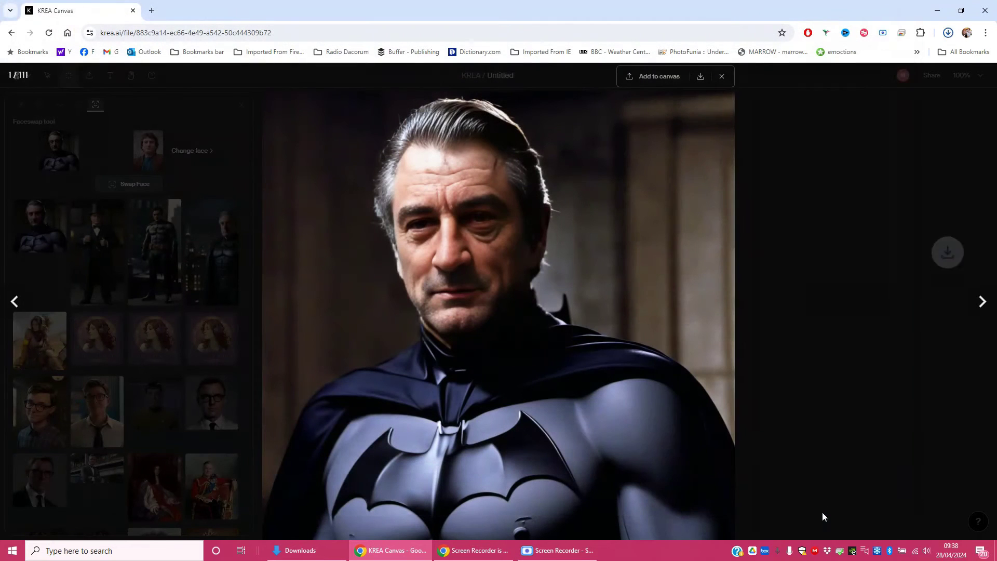
Replace the swap face with the Al Pacino photo.
{"action": "left_click", "coordinate": [221, 171]}
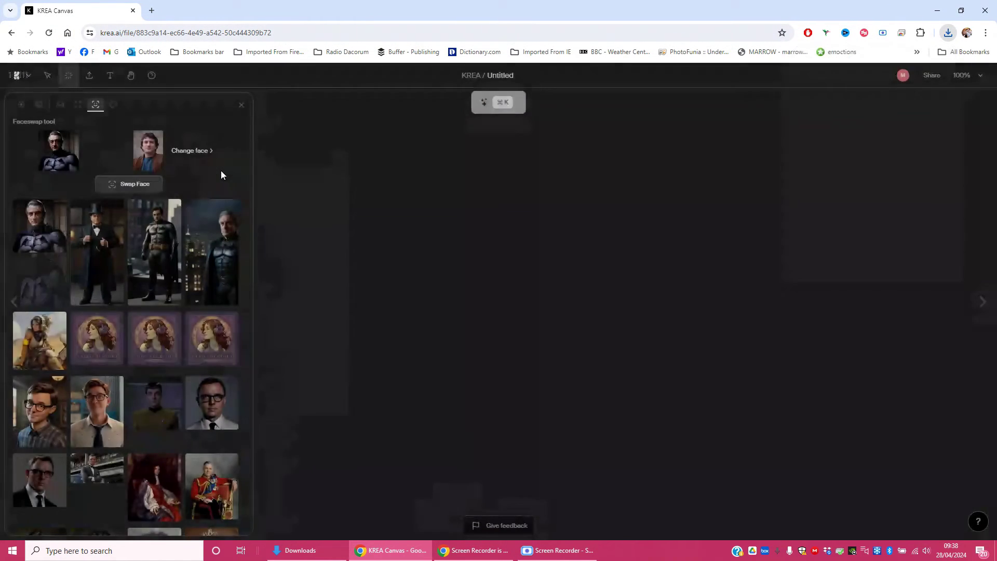
{"action": "left_click", "coordinate": [167, 154]}
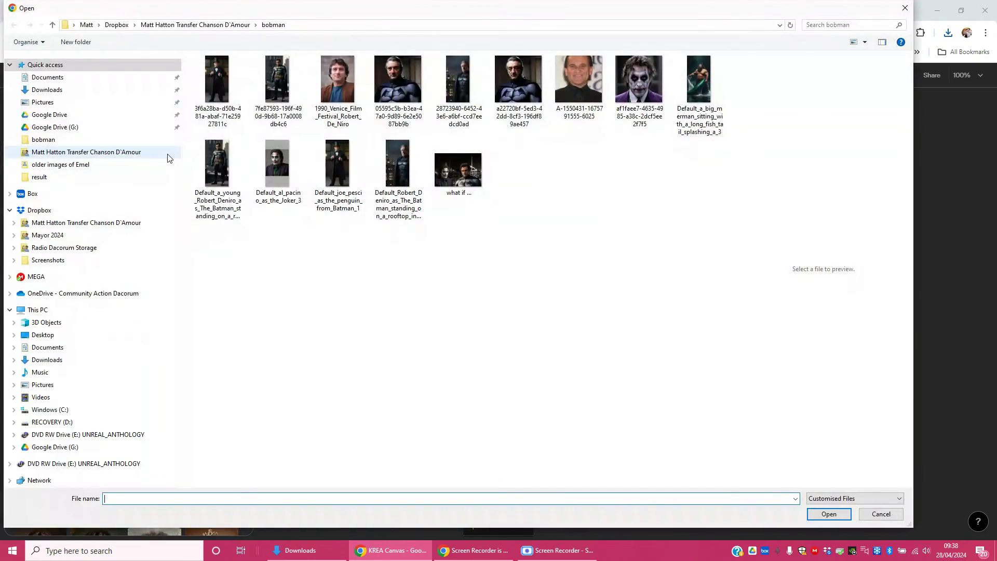
{"action": "double_click", "coordinate": [399, 161]}
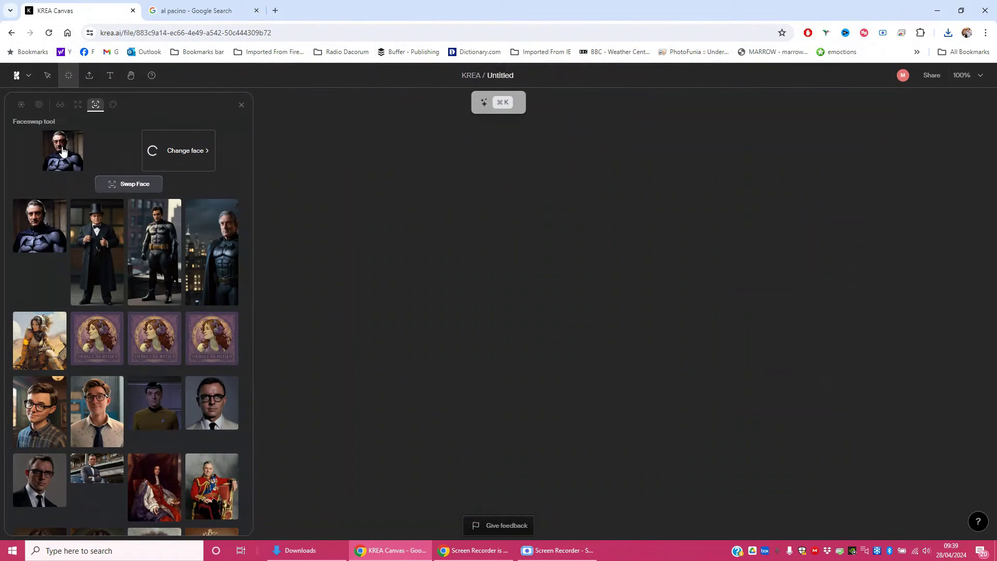
Load the Joker image as the target, run the face swap, and view the Pacino Joker result.
{"action": "left_click", "coordinate": [60, 151]}
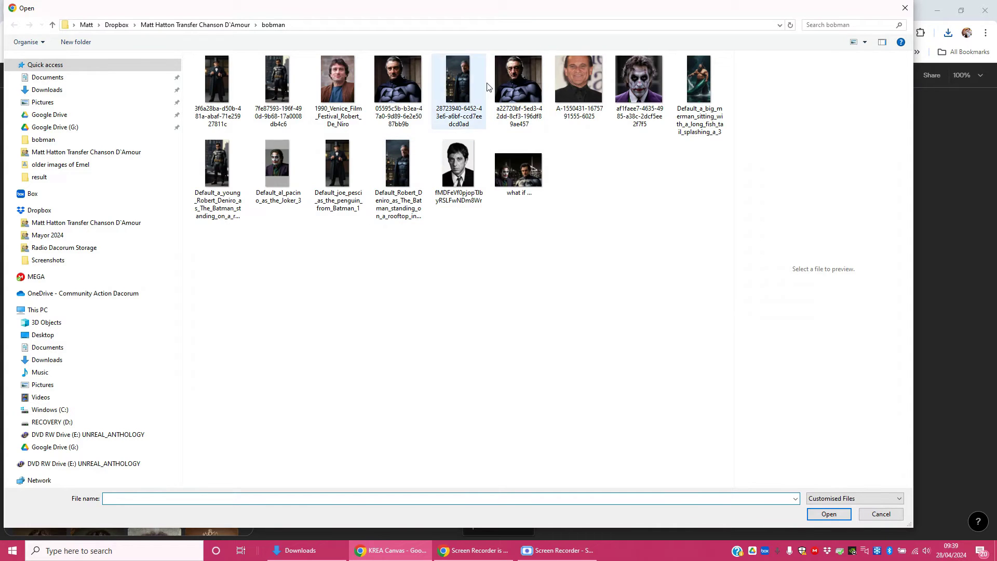
{"action": "double_click", "coordinate": [625, 91]}
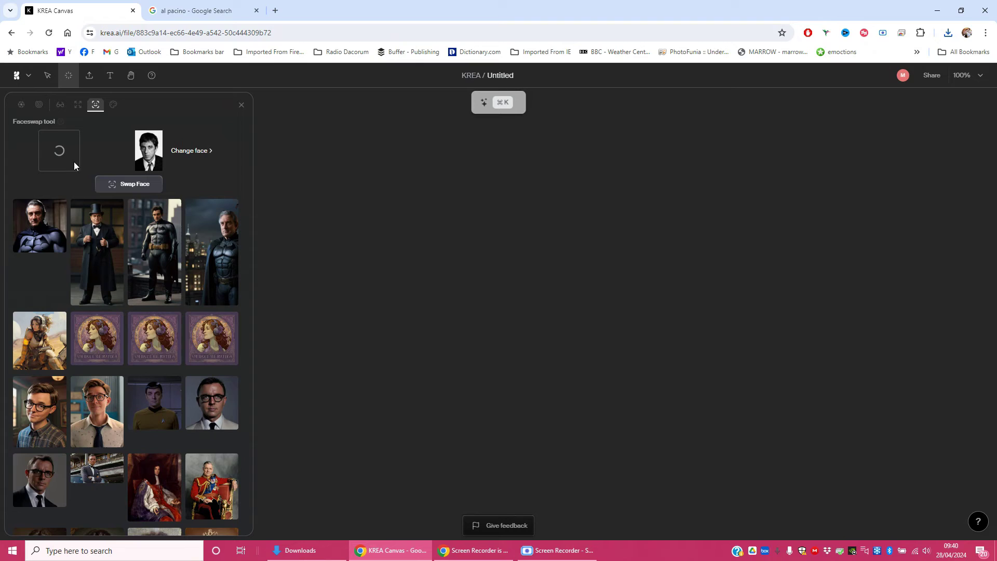
{"action": "left_click", "coordinate": [131, 185]}
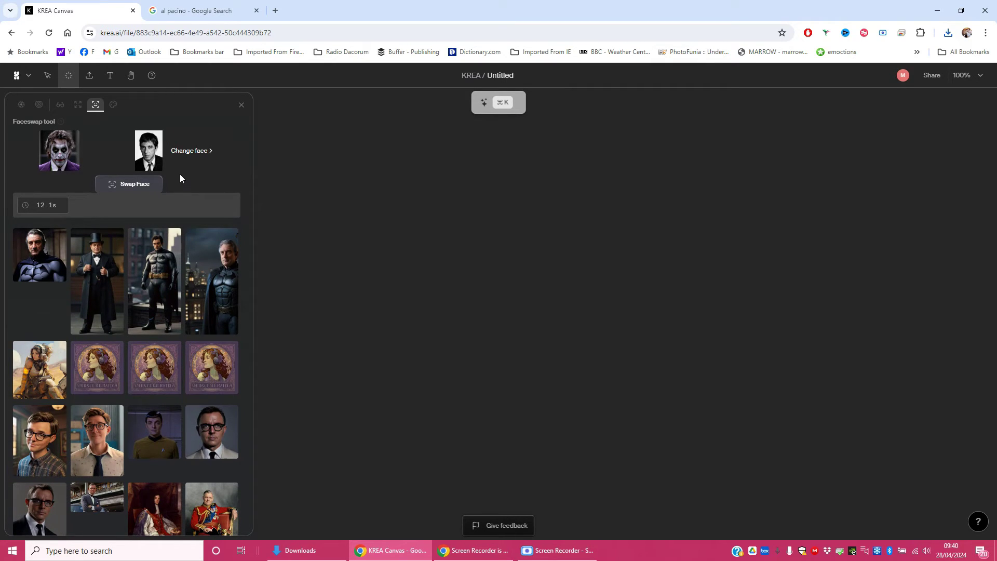
{"action": "left_click", "coordinate": [64, 229]}
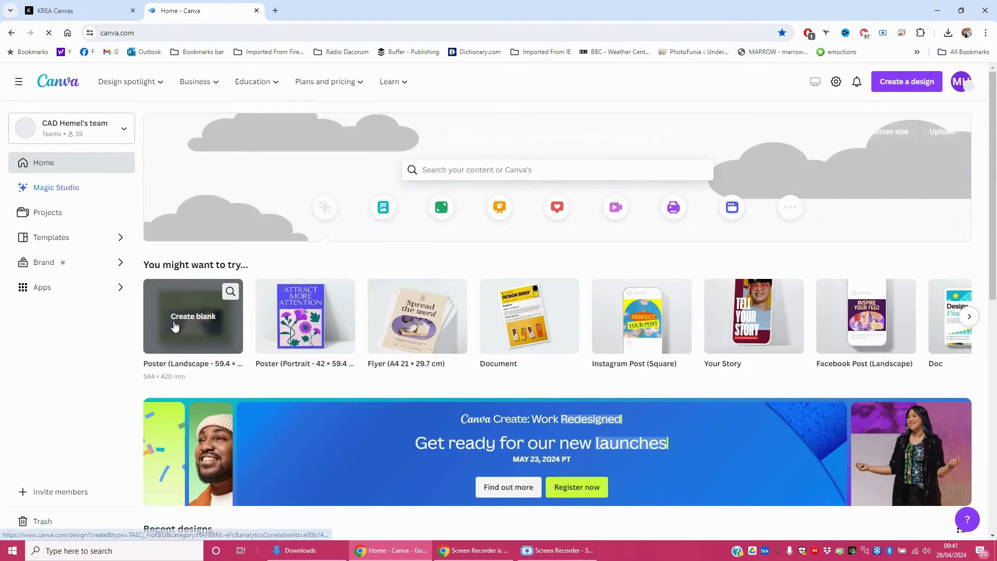
Create a blank A2 Poster (Landscape) design and show the uploaded images.
{"action": "left_click", "coordinate": [175, 326]}
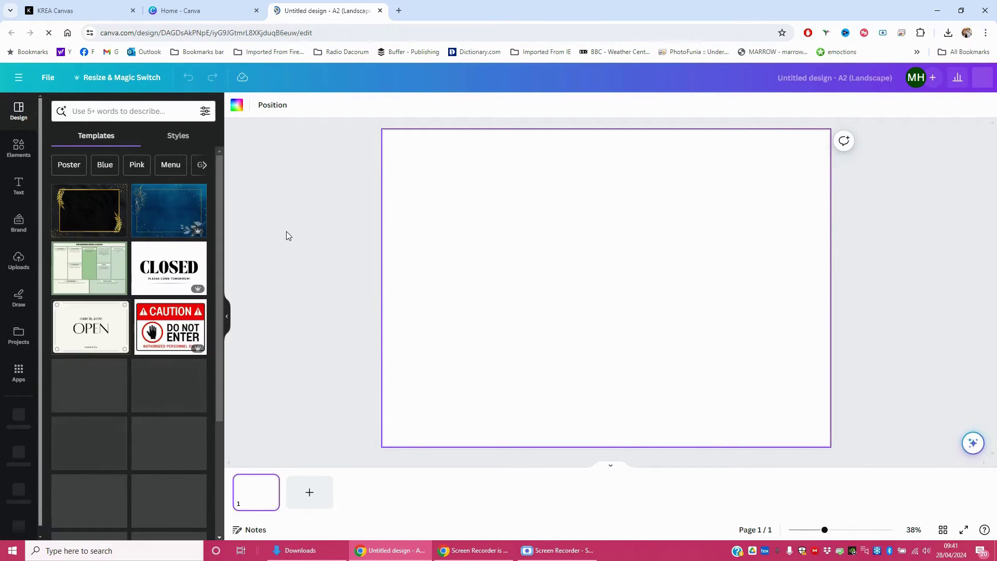
{"action": "left_click", "coordinate": [19, 262]}
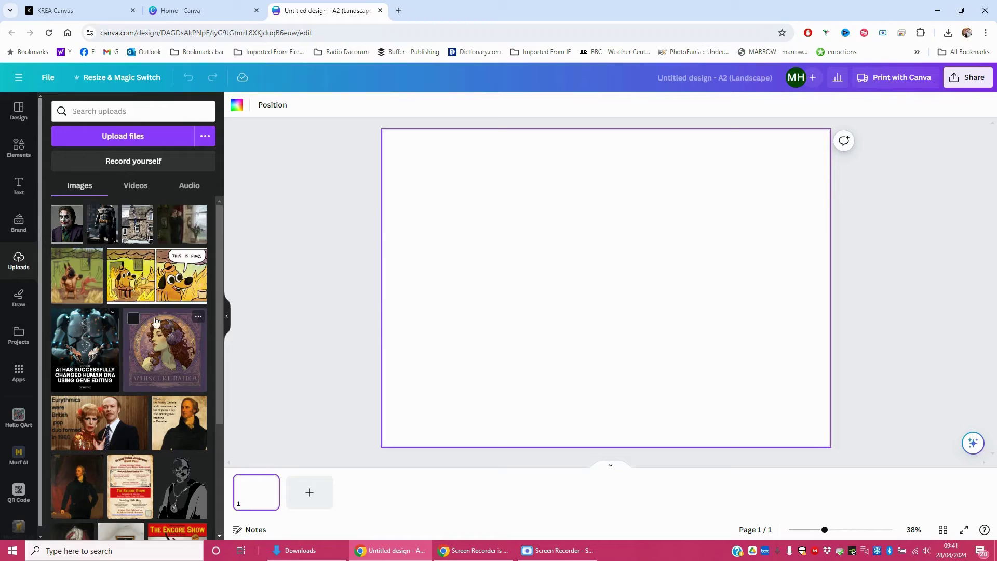
Place the De Niro Batman upload on the page, enlarging and cropping it to a half-length figure.
{"action": "left_click", "coordinate": [105, 240]}
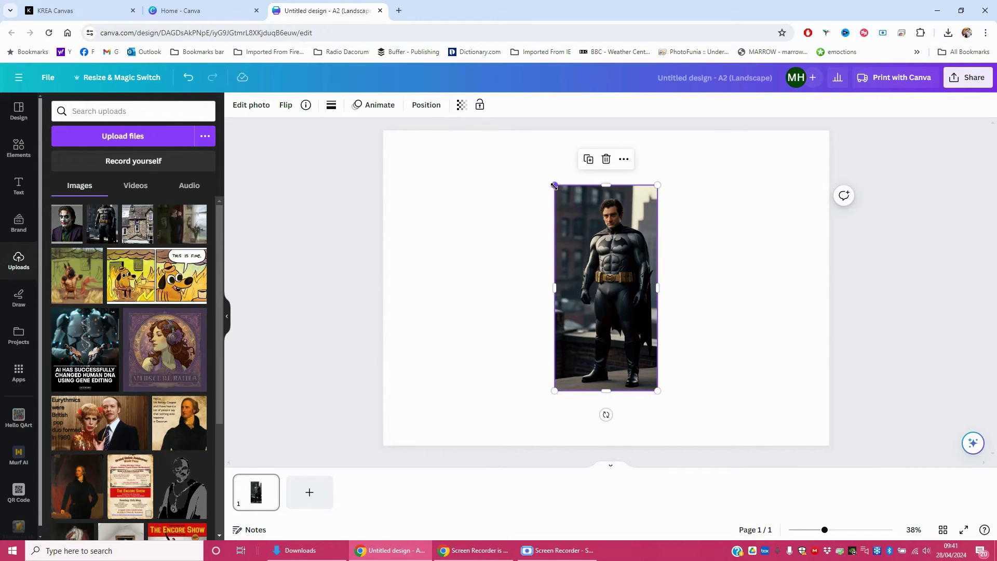
{"action": "left_click_drag", "start_coordinate": [556, 185], "coordinate": [464, 168]}
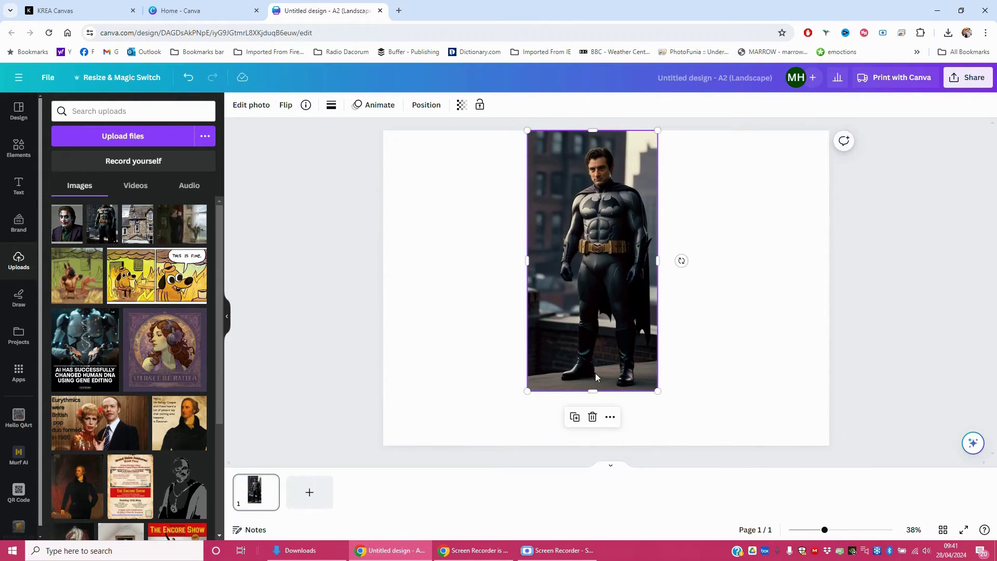
{"action": "left_click_drag", "start_coordinate": [595, 380], "coordinate": [592, 275]}
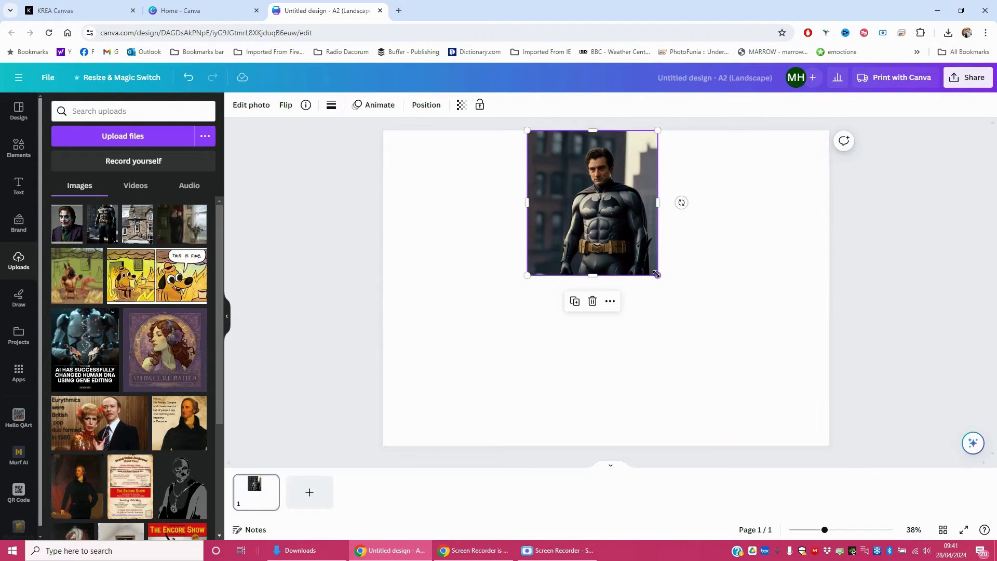
{"action": "left_click_drag", "start_coordinate": [657, 274], "coordinate": [798, 455]}
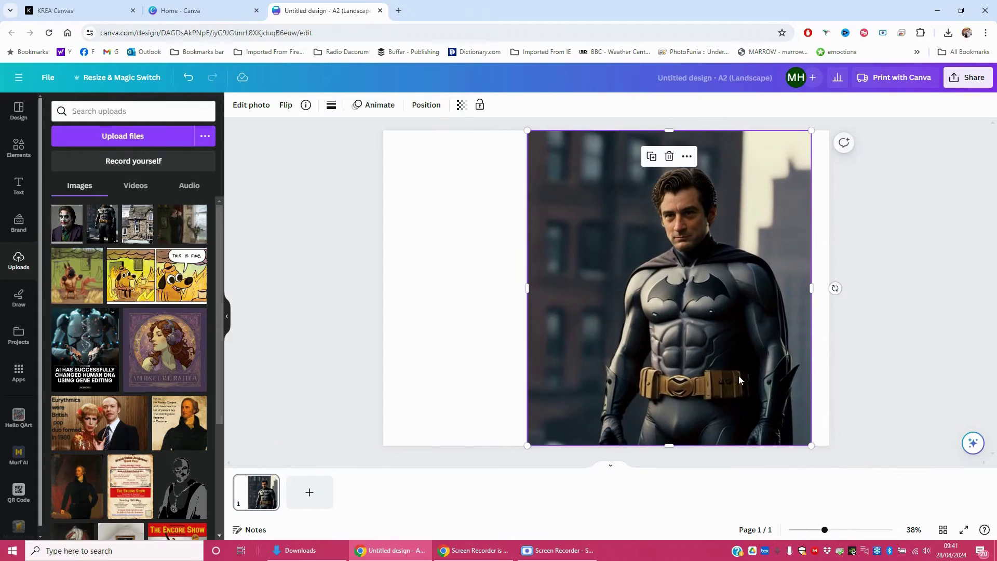
Remove the Batman image's background with BG Remover.
{"action": "left_click", "coordinate": [259, 110]}
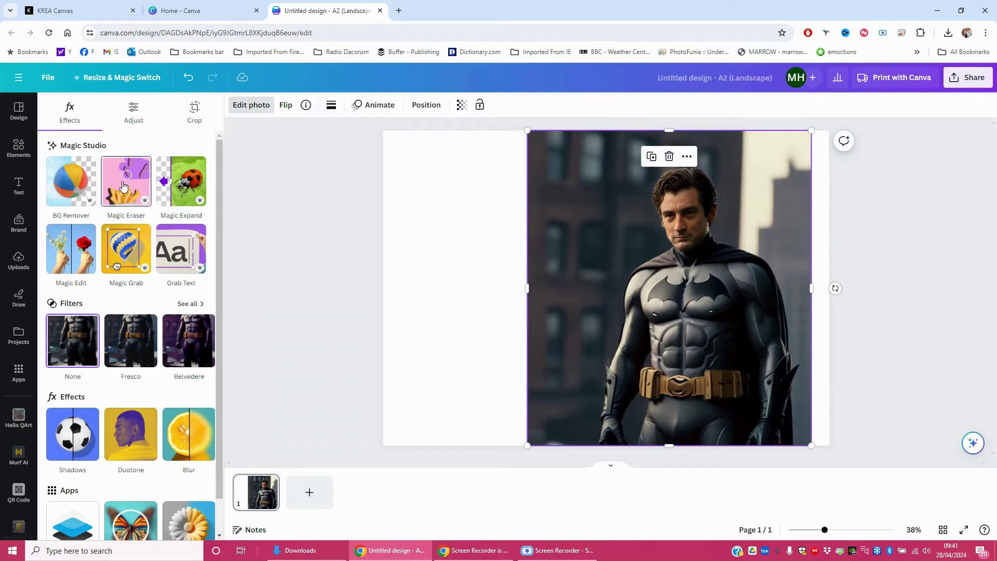
{"action": "left_click", "coordinate": [63, 183]}
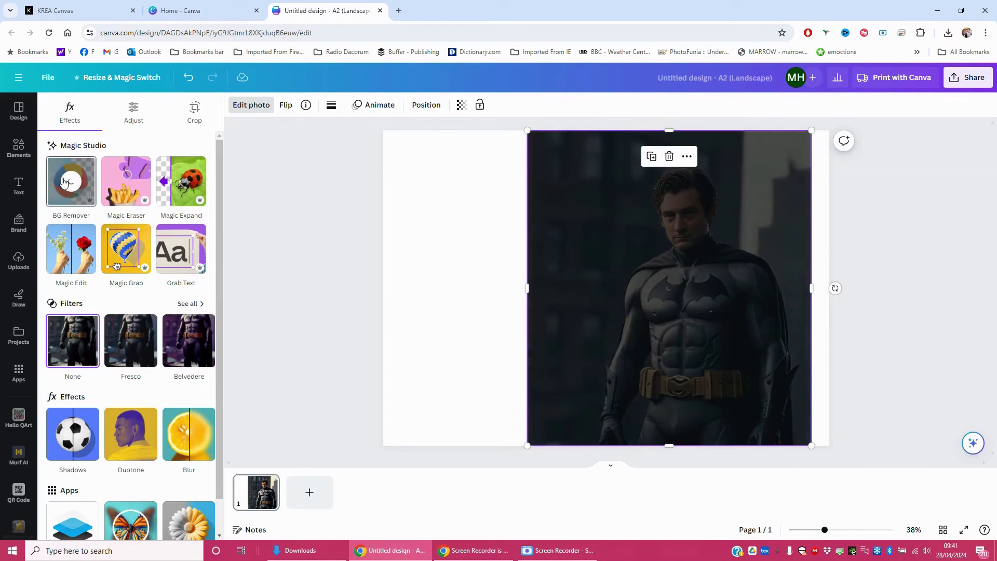
{"action": "left_click", "coordinate": [462, 268]}
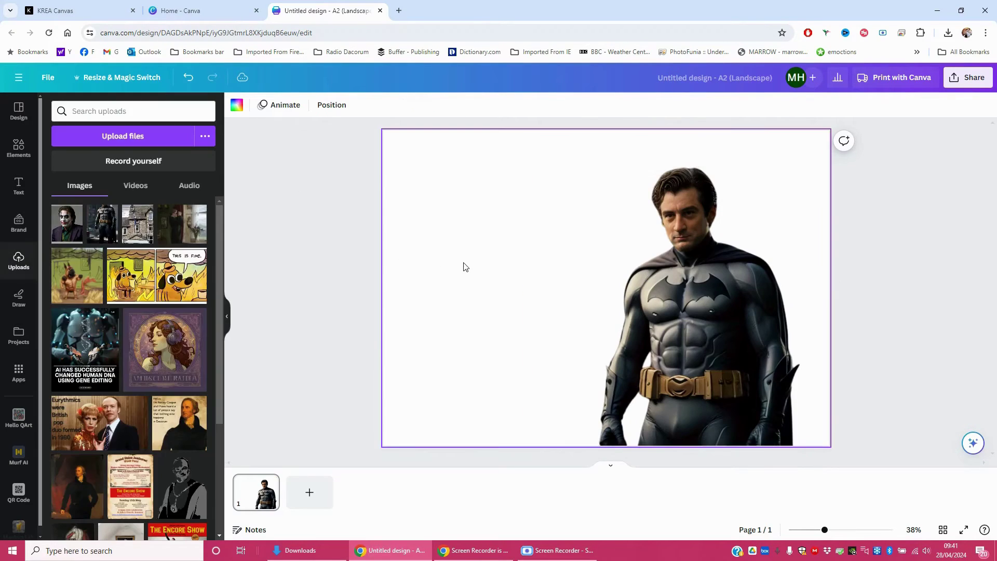
Add the Joker image and crop the grey strips off its top and bottom.
{"action": "left_click", "coordinate": [61, 232]}
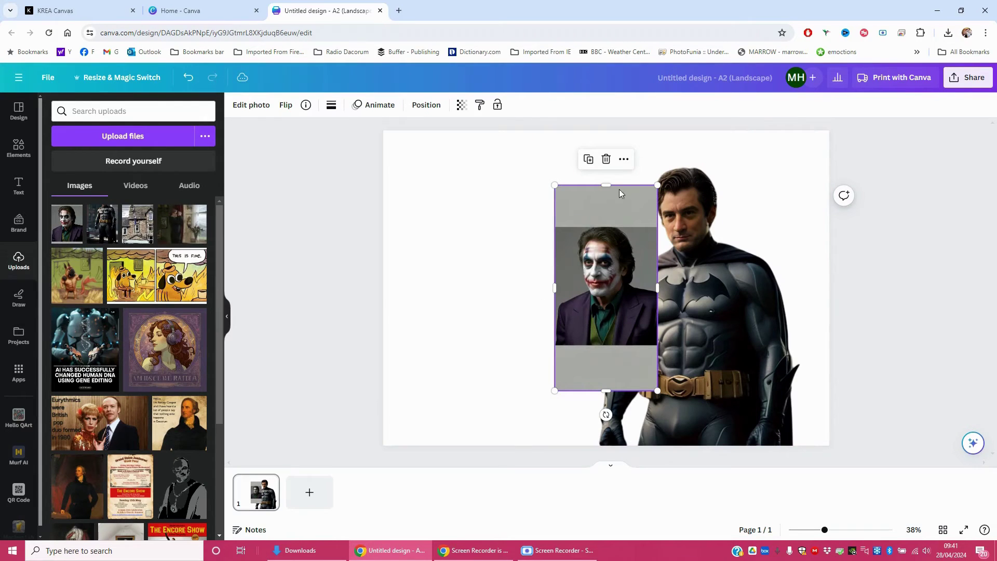
{"action": "left_click_drag", "start_coordinate": [610, 185], "coordinate": [610, 227]}
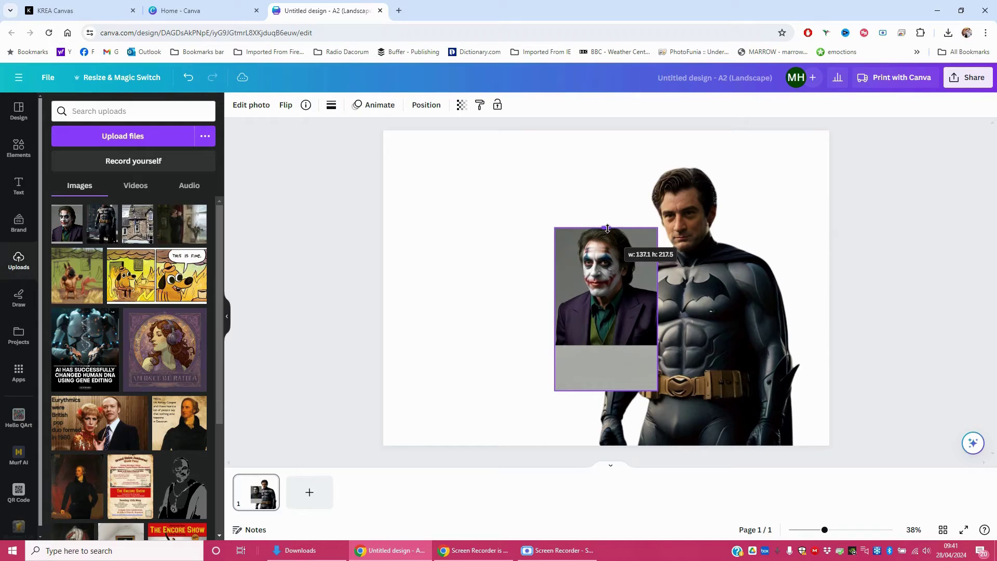
{"action": "left_click_drag", "start_coordinate": [606, 390], "coordinate": [606, 344]}
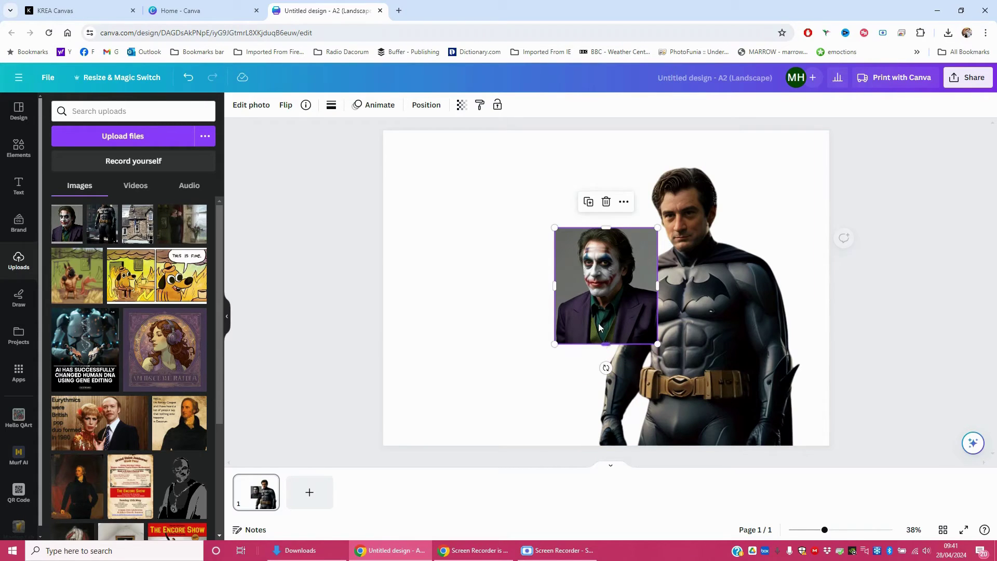
{"action": "left_click", "coordinate": [245, 105]}
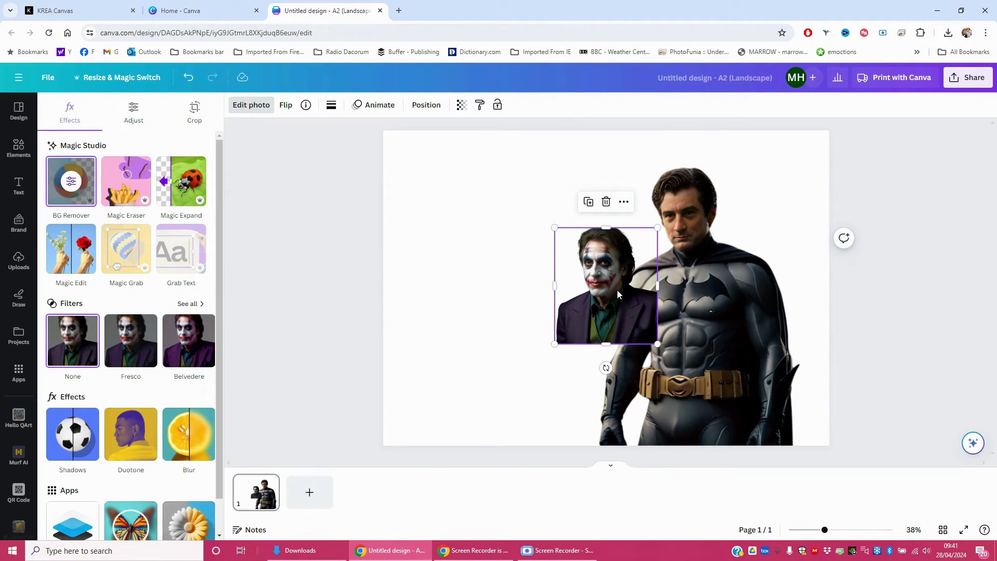
Move the enlarged Joker to the left and flip it horizontally to face Batman.
{"action": "left_click_drag", "start_coordinate": [616, 294], "coordinate": [525, 287]}
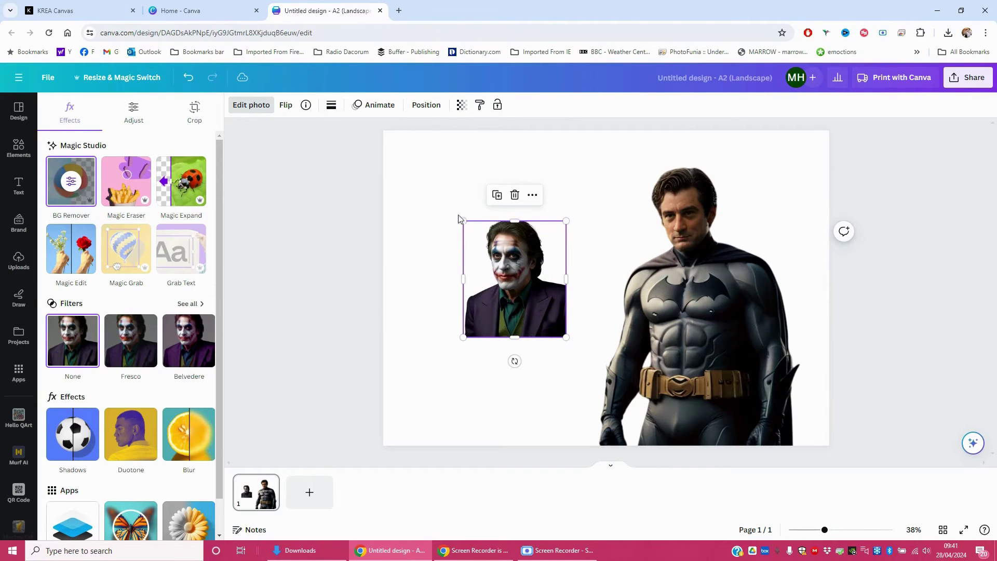
{"action": "left_click_drag", "start_coordinate": [462, 221], "coordinate": [486, 338]}
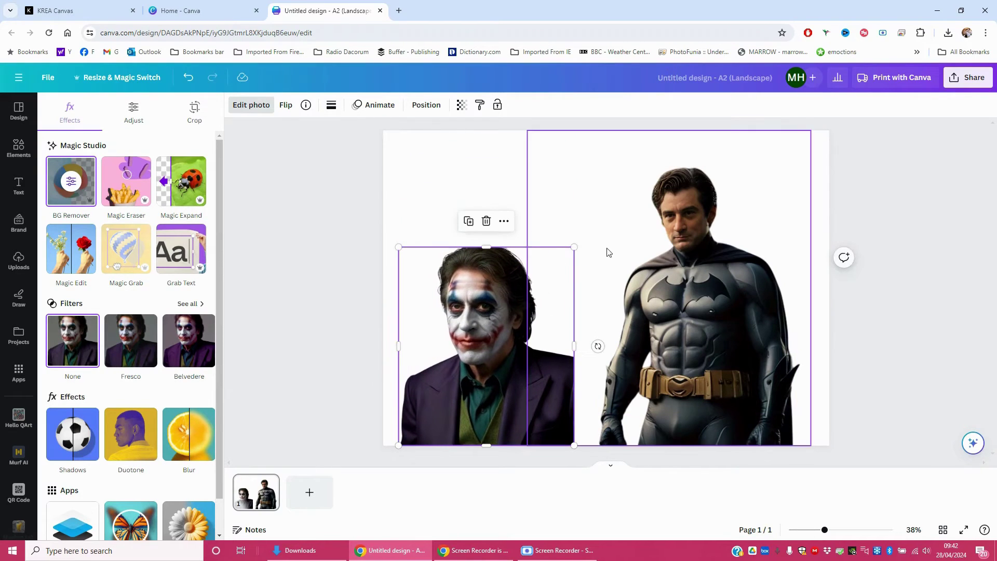
{"action": "left_click_drag", "start_coordinate": [575, 248], "coordinate": [629, 185]}
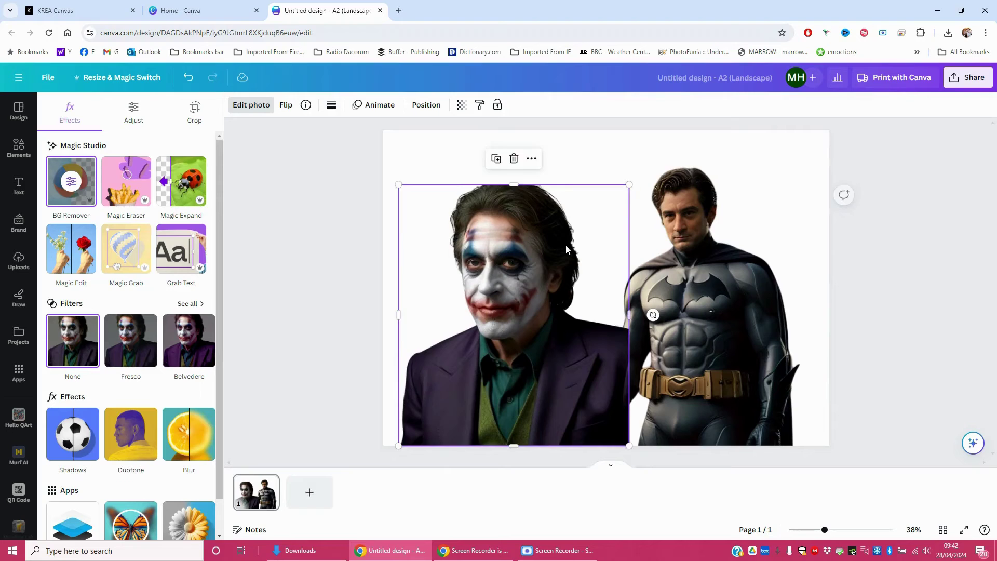
{"action": "left_click_drag", "start_coordinate": [530, 280], "coordinate": [515, 282]}
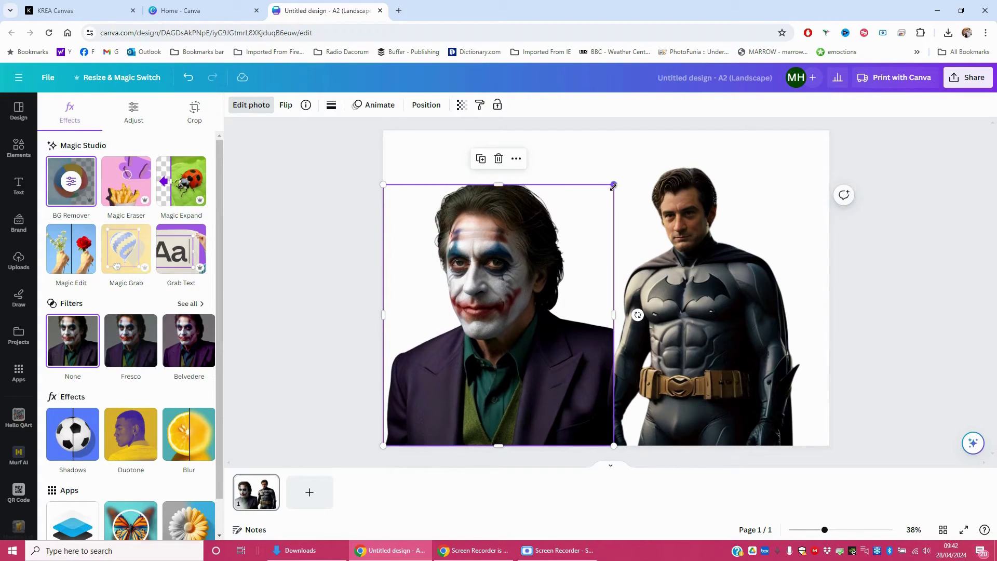
{"action": "left_click_drag", "start_coordinate": [614, 186], "coordinate": [576, 224]}
{"action": "left_click_drag", "start_coordinate": [510, 280], "coordinate": [515, 280]}
{"action": "left_click", "coordinate": [285, 105]}
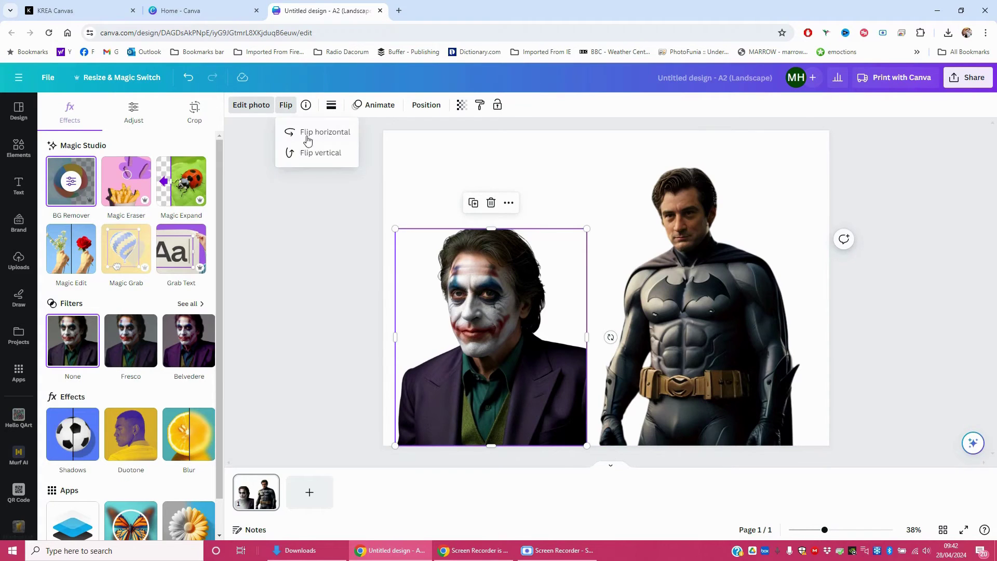
{"action": "left_click", "coordinate": [307, 136]}
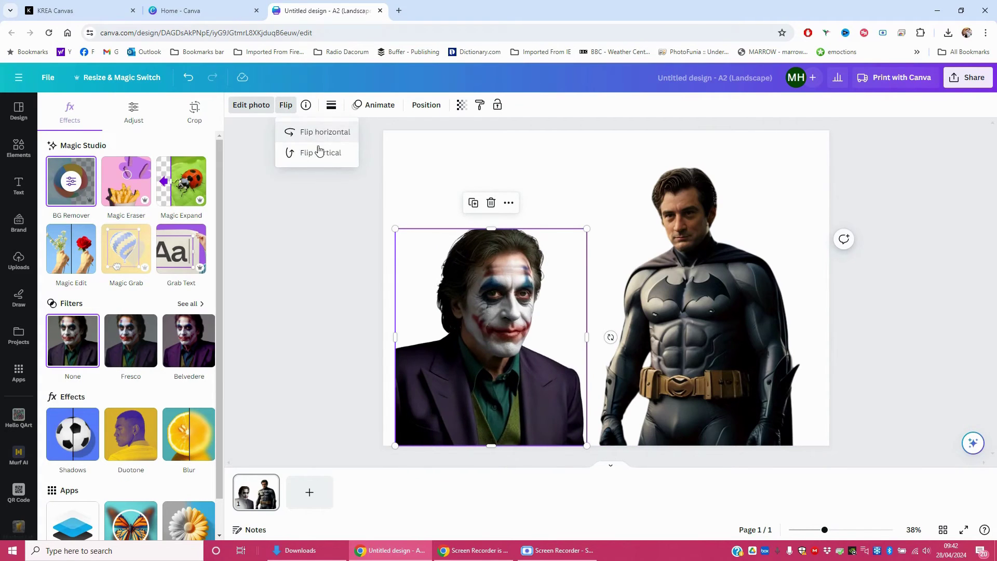
Move Batman lower and crop his photo's left, right and top sides.
{"action": "left_click", "coordinate": [706, 319]}
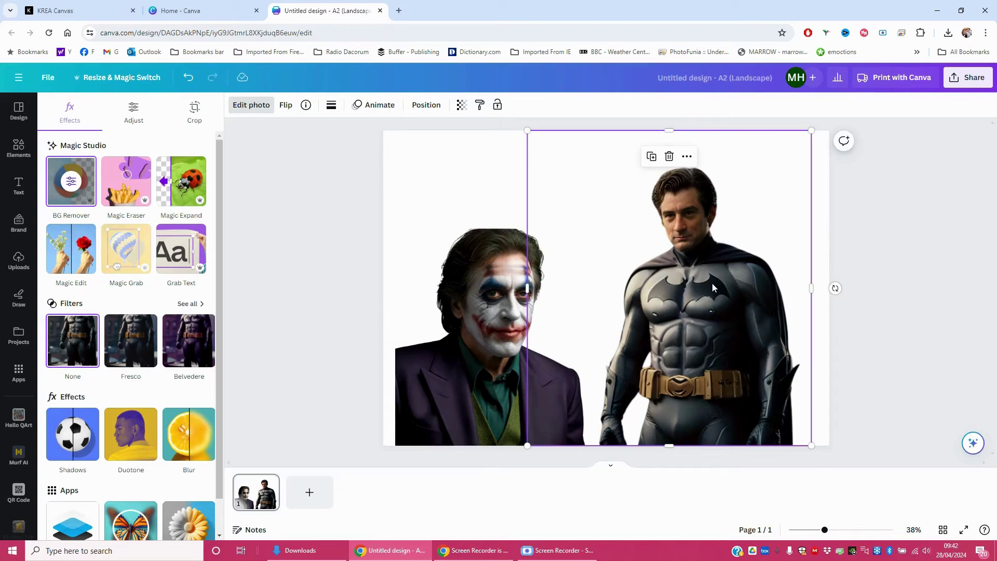
{"action": "left_click_drag", "start_coordinate": [712, 287], "coordinate": [714, 386]}
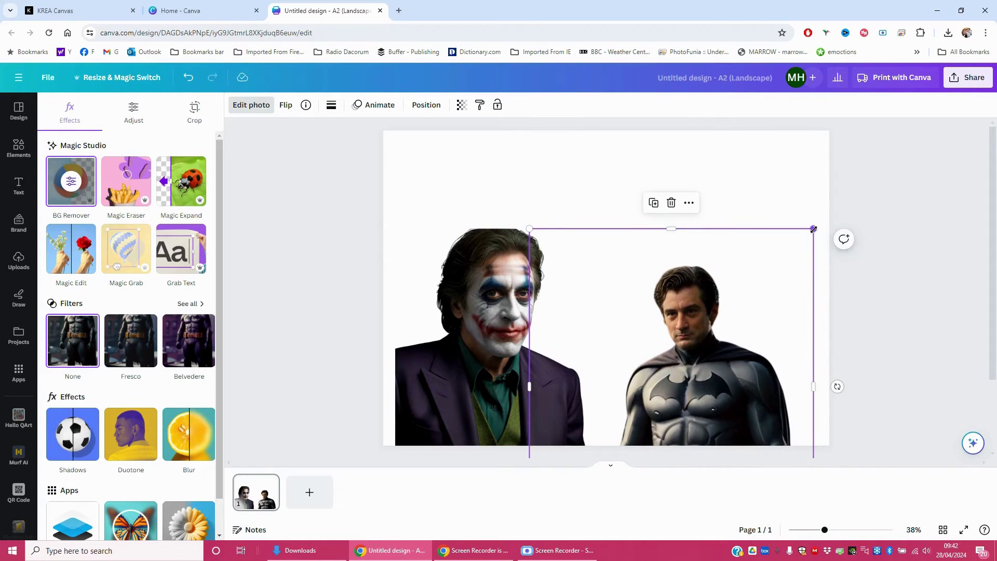
{"action": "left_click_drag", "start_coordinate": [542, 389], "coordinate": [618, 389]}
{"action": "left_click_drag", "start_coordinate": [811, 389], "coordinate": [797, 389]}
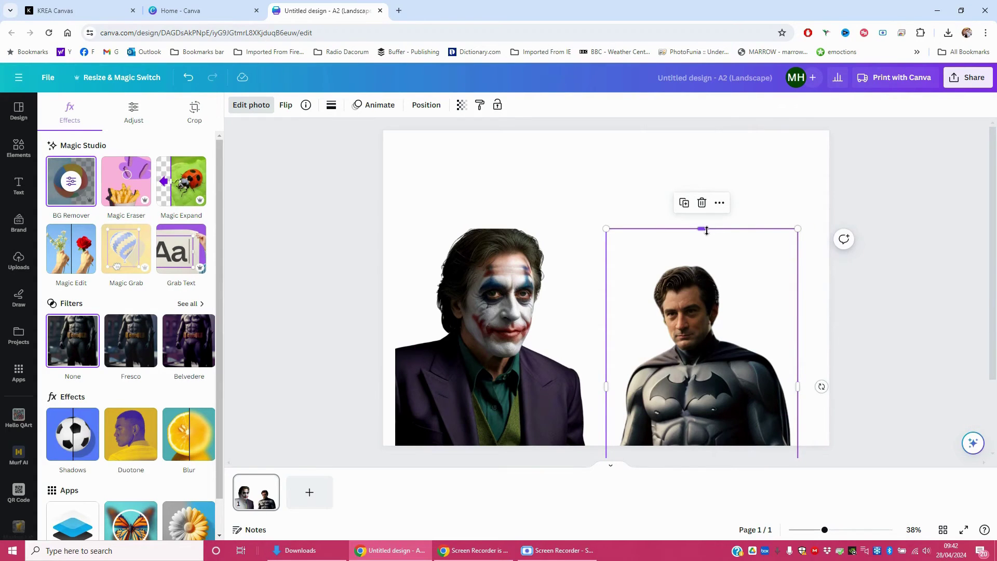
{"action": "left_click_drag", "start_coordinate": [706, 230], "coordinate": [706, 264]}
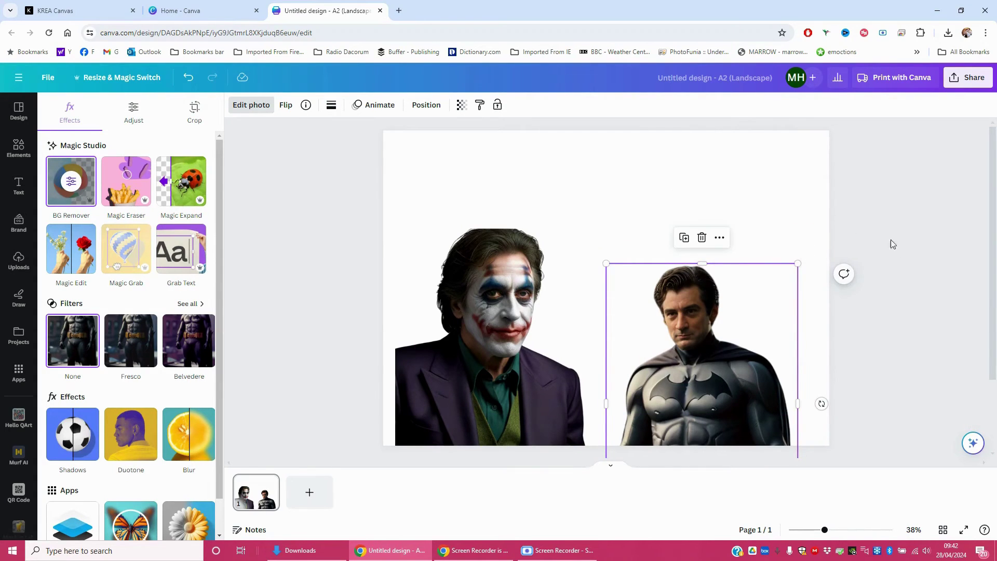
Enlarge Batman and settle him at the bottom right, overlapping the Joker.
{"action": "left_click_drag", "start_coordinate": [799, 264], "coordinate": [881, 145]}
{"action": "left_click_drag", "start_coordinate": [760, 223], "coordinate": [697, 292]}
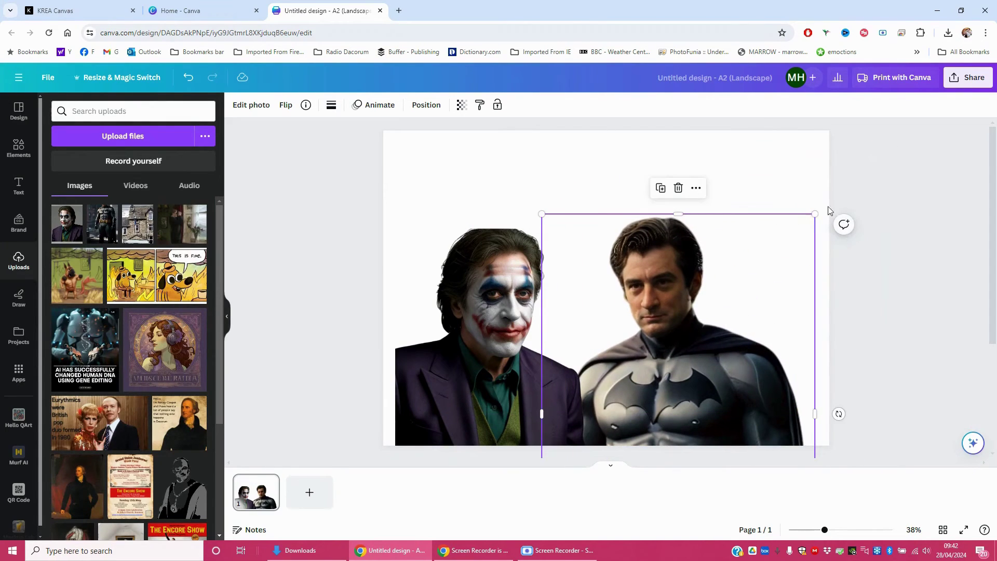
{"action": "left_click_drag", "start_coordinate": [818, 214], "coordinate": [857, 157]}
{"action": "left_click_drag", "start_coordinate": [727, 252], "coordinate": [714, 304]}
{"action": "left_click_drag", "start_coordinate": [840, 206], "coordinate": [817, 242]}
{"action": "left_click_drag", "start_coordinate": [750, 272], "coordinate": [701, 281]}
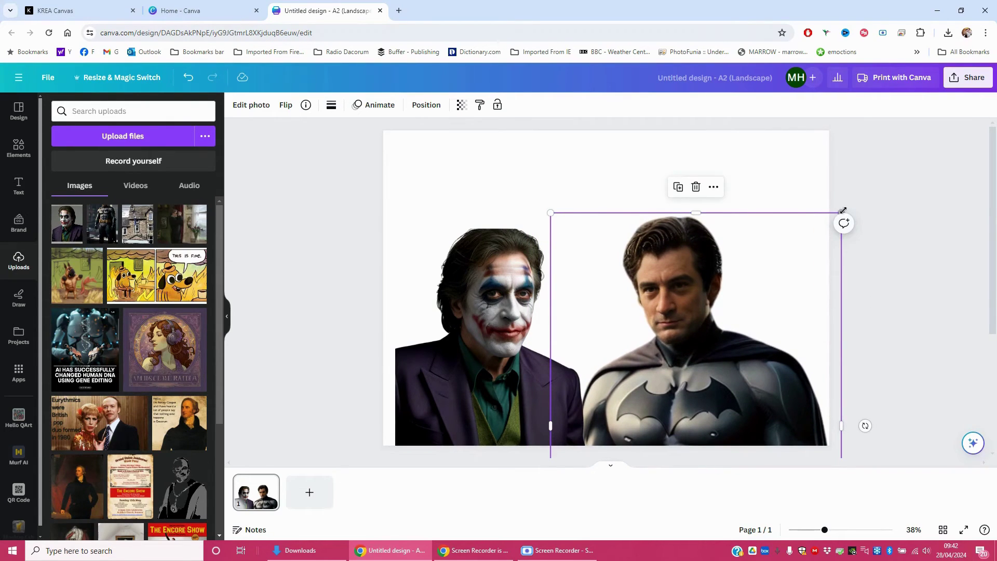
{"action": "left_click_drag", "start_coordinate": [843, 211], "coordinate": [856, 191]}
{"action": "mouse_move", "coordinate": [703, 306]}
{"action": "left_mouse_down"}
{"action": "mouse_move", "coordinate": [566, 334]}
{"action": "mouse_move", "coordinate": [574, 325]}
{"action": "mouse_move", "coordinate": [699, 321]}
{"action": "left_mouse_up"}
Search the elements library for 'night city roofs' and show only photo results.
{"action": "left_click", "coordinate": [335, 251]}
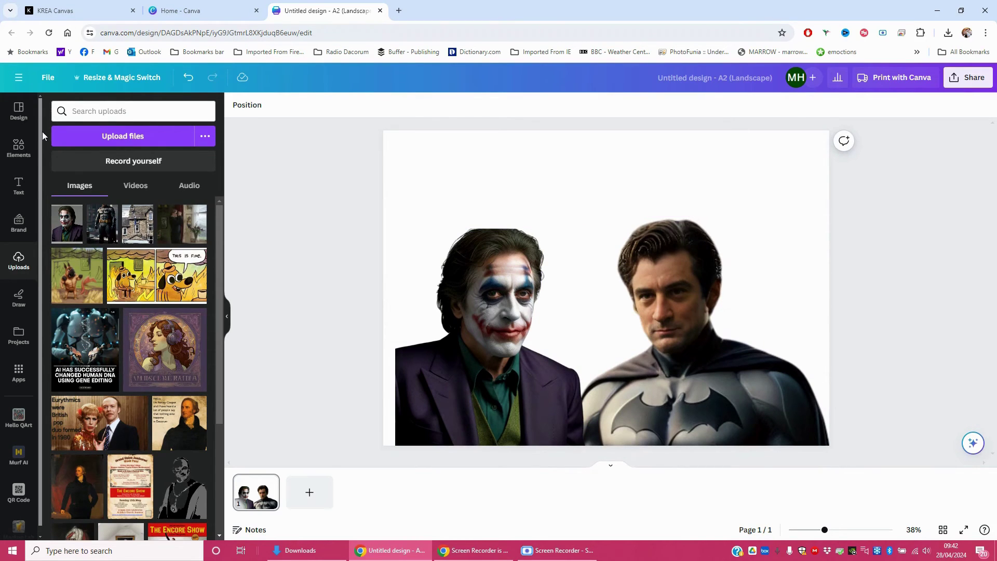
{"action": "left_click", "coordinate": [19, 148]}
{"action": "left_click", "coordinate": [67, 111]}
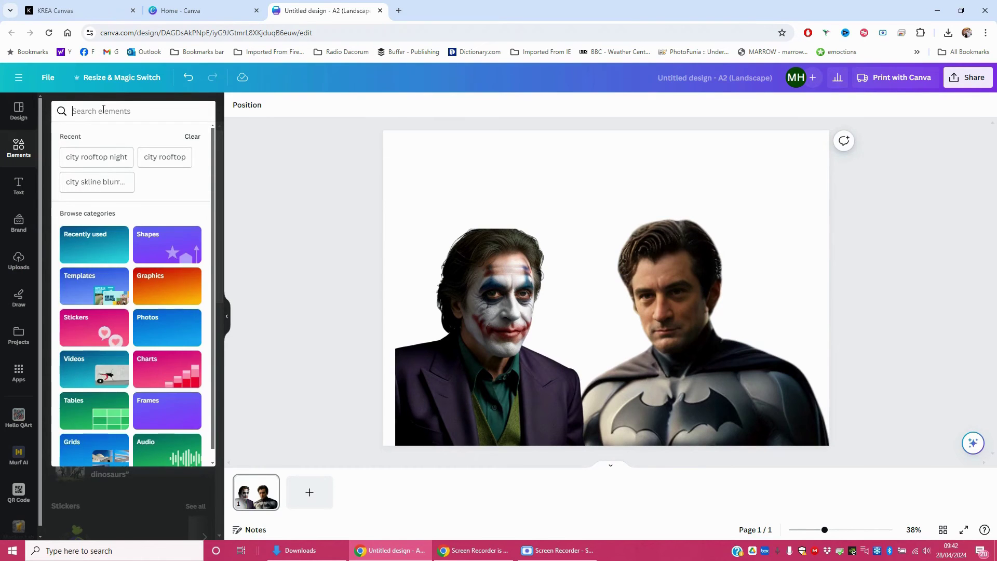
{"action": "type", "text": "night city"}
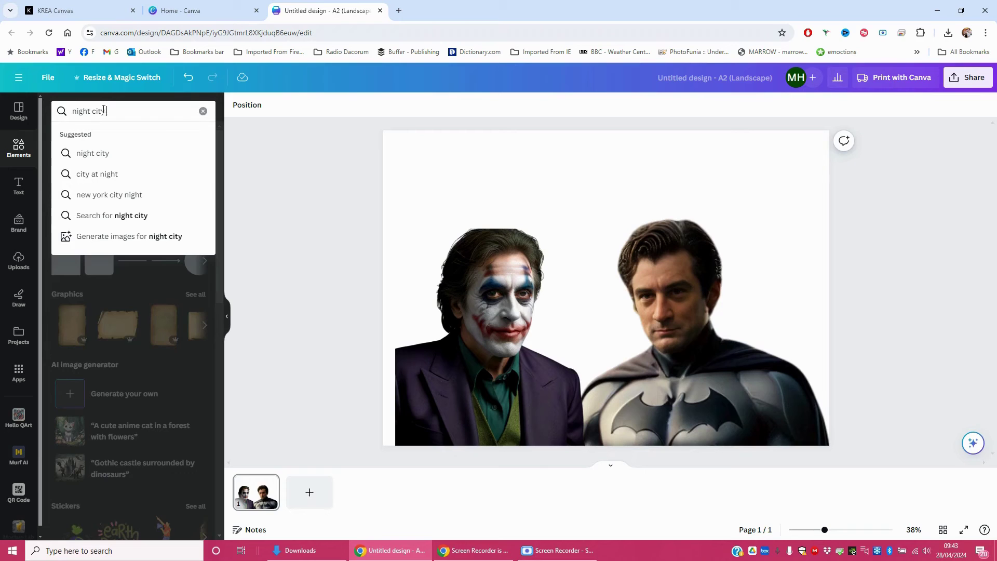
{"action": "type", "text": " roofs"}
{"action": "key", "text": "Return"}
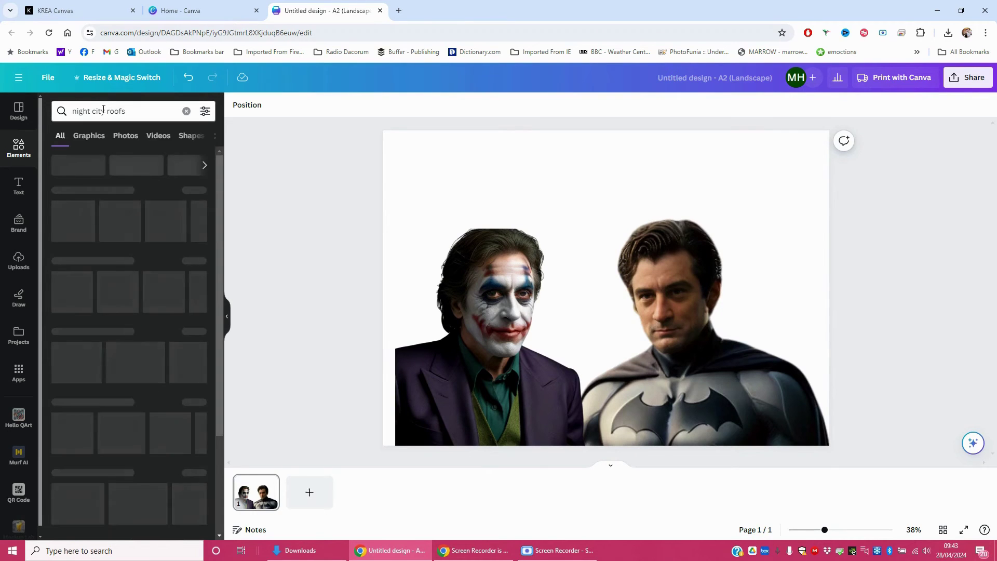
{"action": "left_click", "coordinate": [118, 142]}
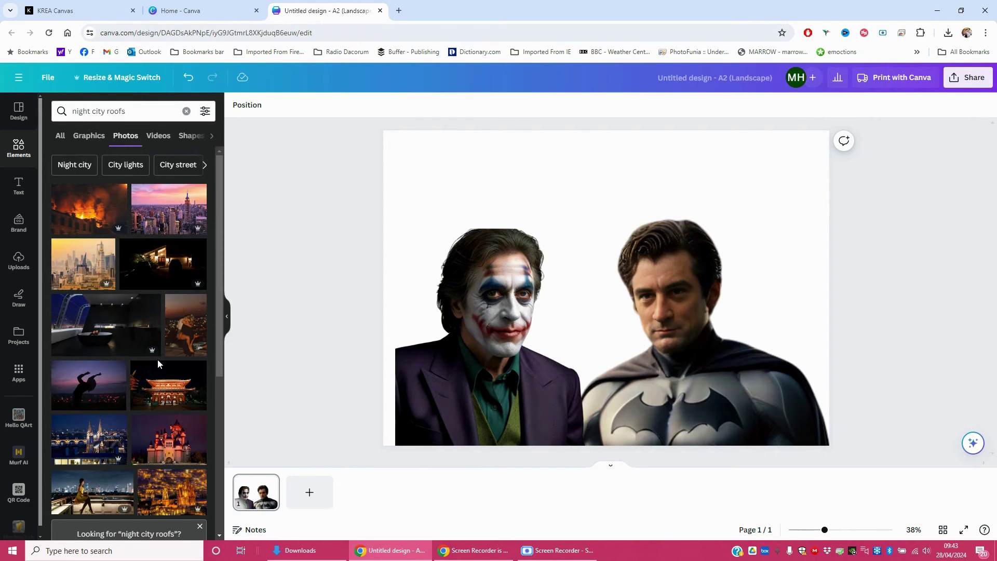
{"action": "scroll", "coordinate": [157, 359], "scroll_direction": "down", "scroll_amount": 3}
{"action": "scroll", "coordinate": [160, 359], "scroll_direction": "up", "scroll_amount": 3}
Refine the search to 'night city roofs skyline' and add the Tokyo Tower night photo.
{"action": "left_click", "coordinate": [143, 112]}
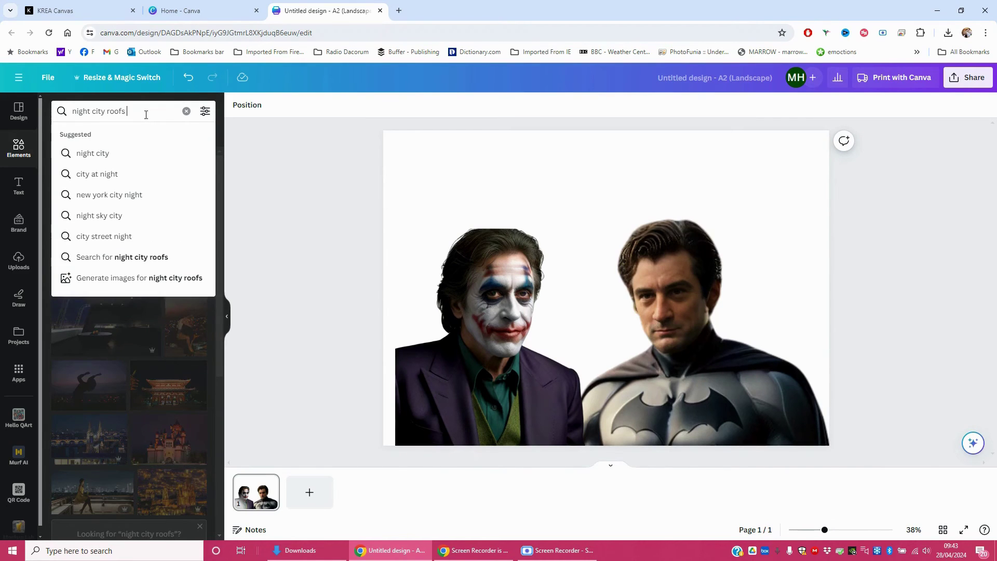
{"action": "type", "text": "skyli"}
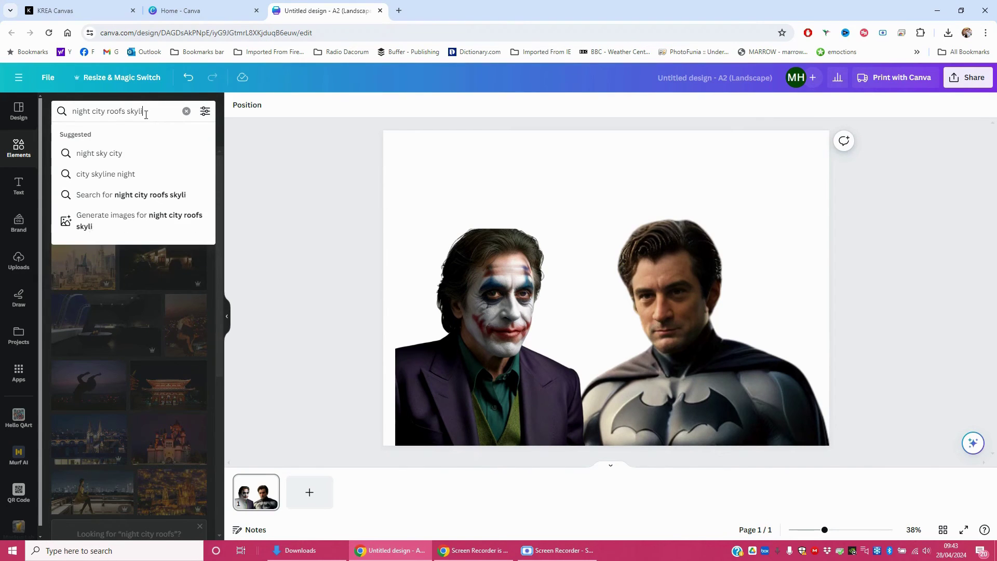
{"action": "type", "text": "ne"}
{"action": "key", "text": "Return"}
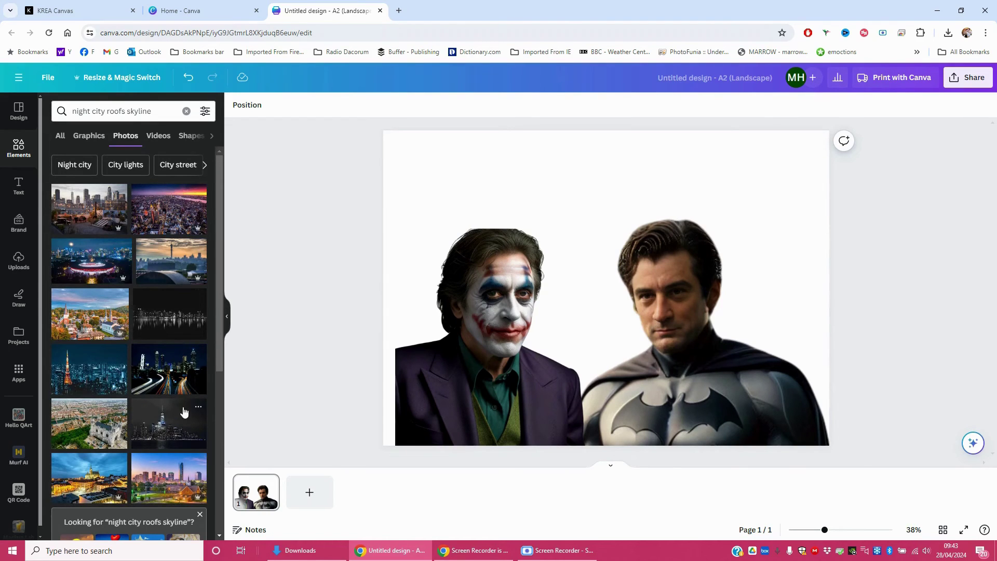
{"action": "left_click", "coordinate": [107, 380]}
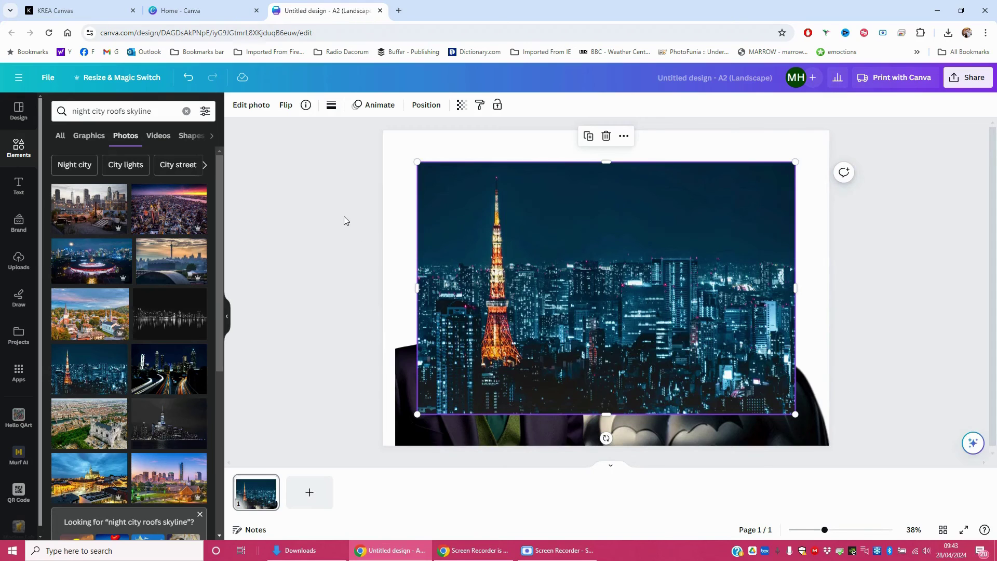
Mirror the city photo horizontally and stretch it to fill the whole page.
{"action": "left_click", "coordinate": [284, 107]}
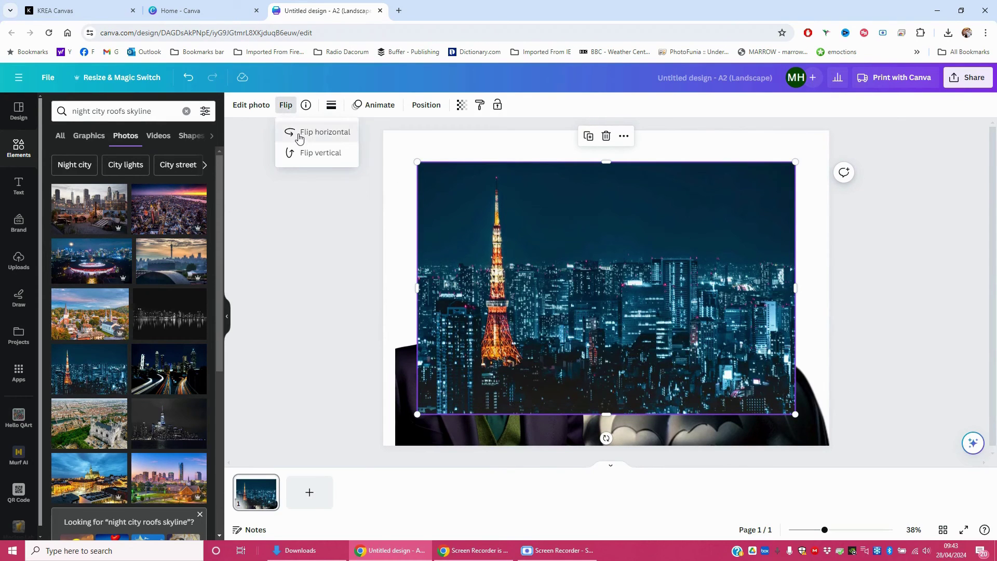
{"action": "left_click", "coordinate": [291, 133]}
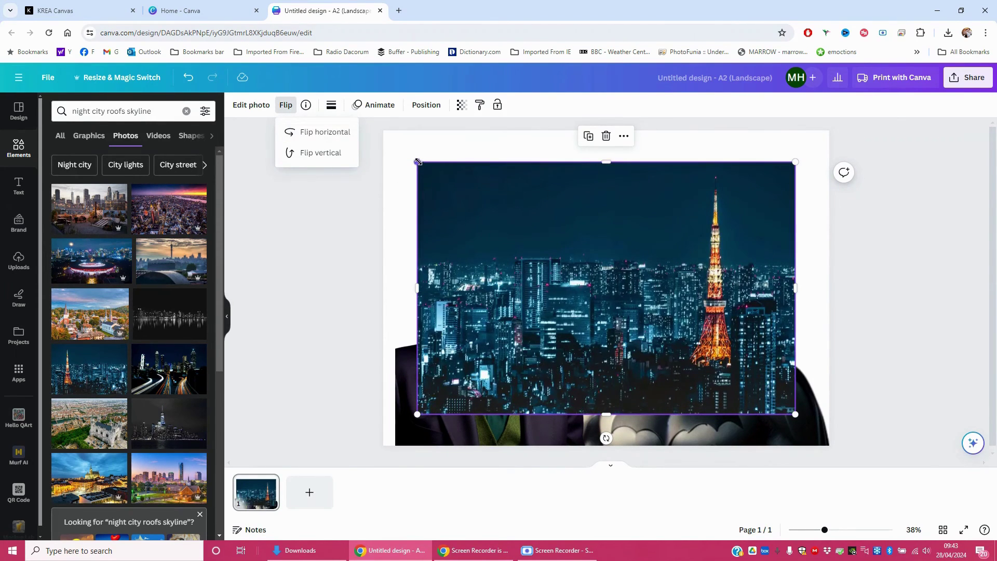
{"action": "left_click_drag", "start_coordinate": [418, 162], "coordinate": [370, 130]}
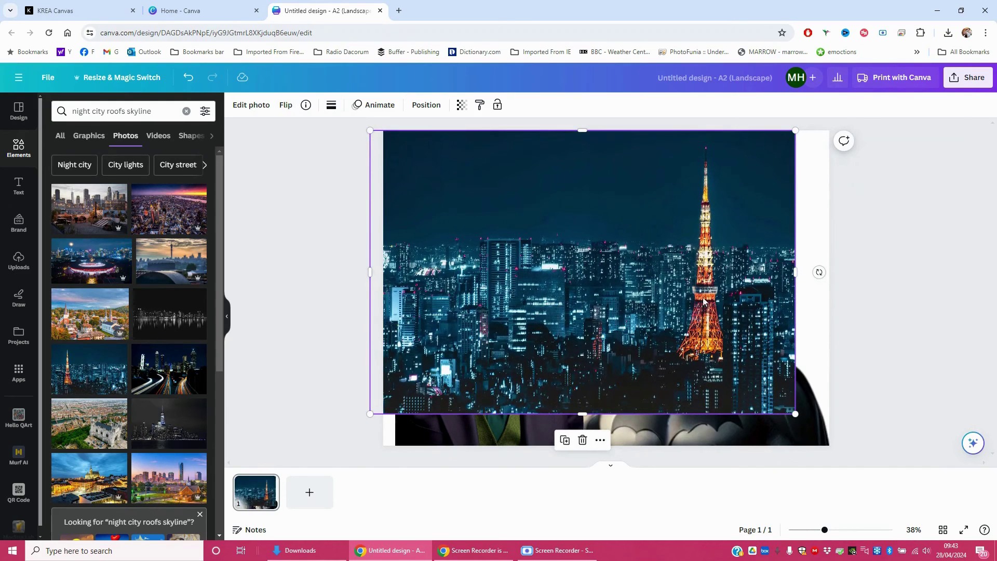
{"action": "left_click_drag", "start_coordinate": [795, 414], "coordinate": [842, 445]}
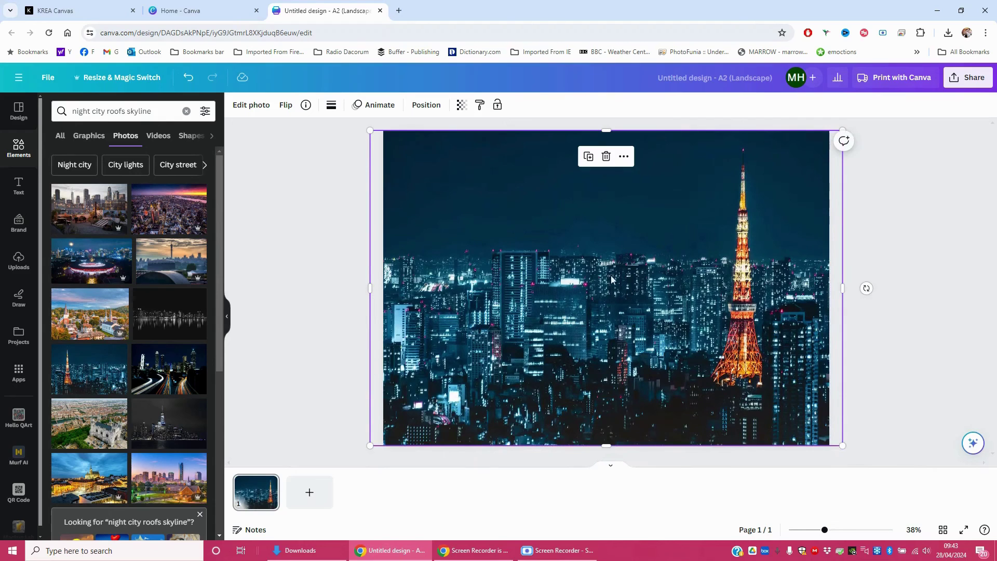
Send the city photo to the back, then align the Joker left and nudge Batman right.
{"action": "left_click", "coordinate": [425, 105]}
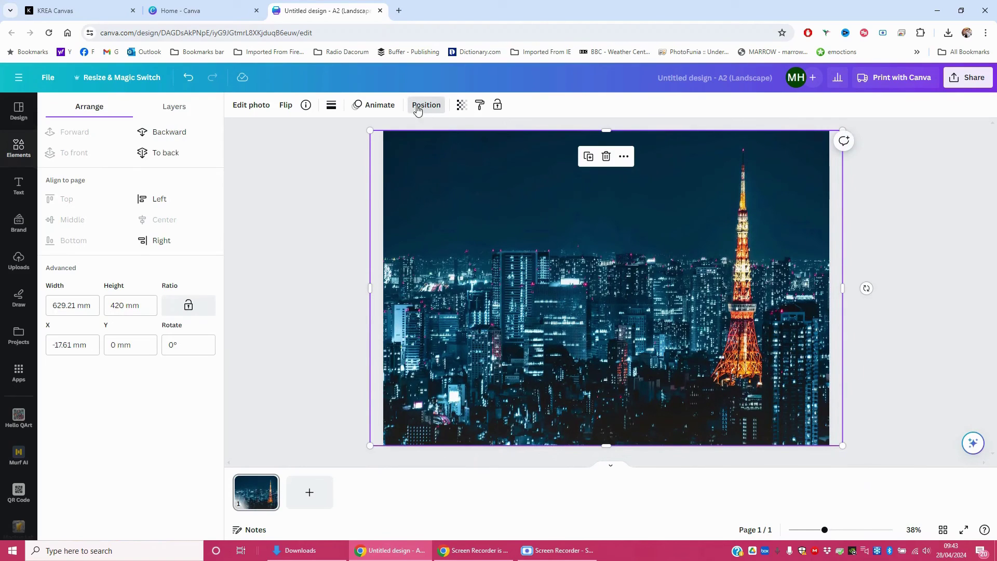
{"action": "left_click", "coordinate": [162, 155]}
{"action": "left_click", "coordinate": [317, 273]}
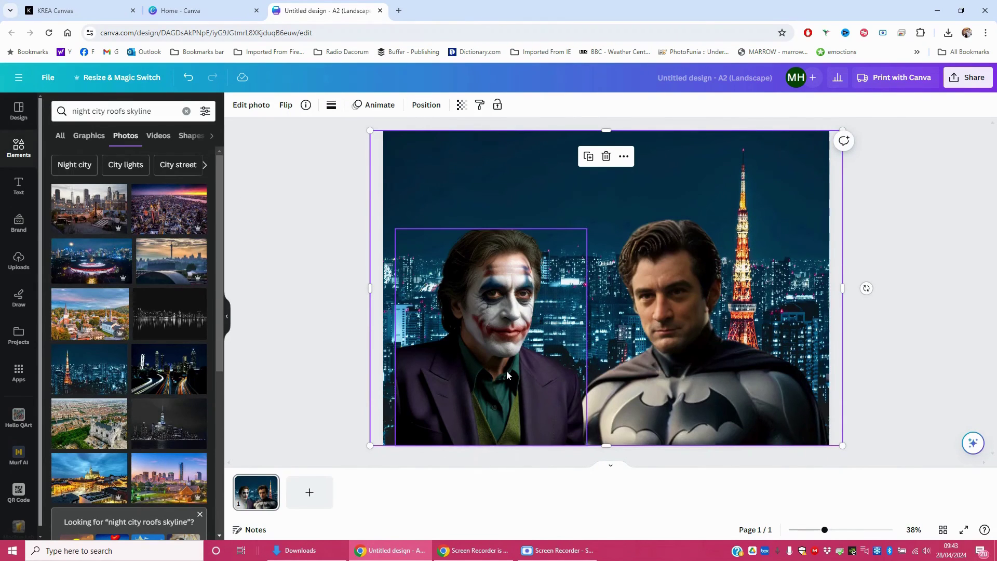
{"action": "left_click_drag", "start_coordinate": [507, 375], "coordinate": [494, 372]}
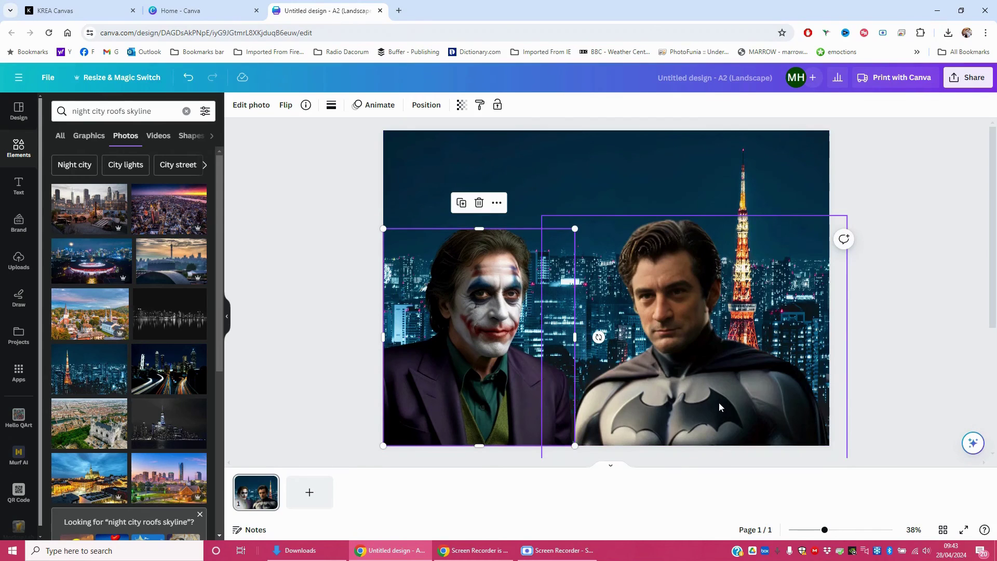
{"action": "mouse_move", "coordinate": [719, 403]}
{"action": "left_mouse_down"}
{"action": "mouse_move", "coordinate": [733, 402]}
{"action": "mouse_move", "coordinate": [726, 394]}
{"action": "left_mouse_up"}
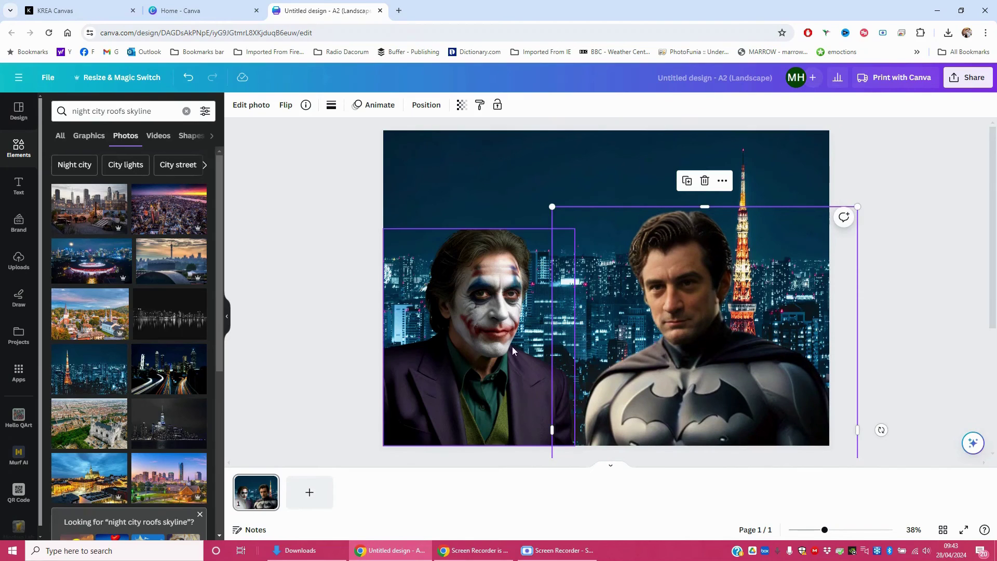
{"action": "left_click", "coordinate": [322, 310]}
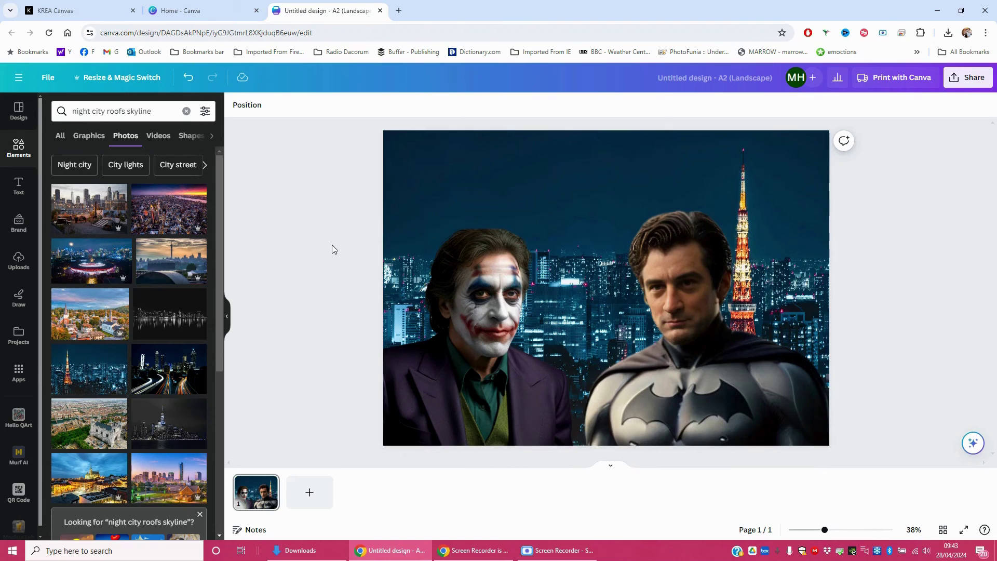
Rename the design to 'bob and al'.
{"action": "left_click", "coordinate": [722, 79]}
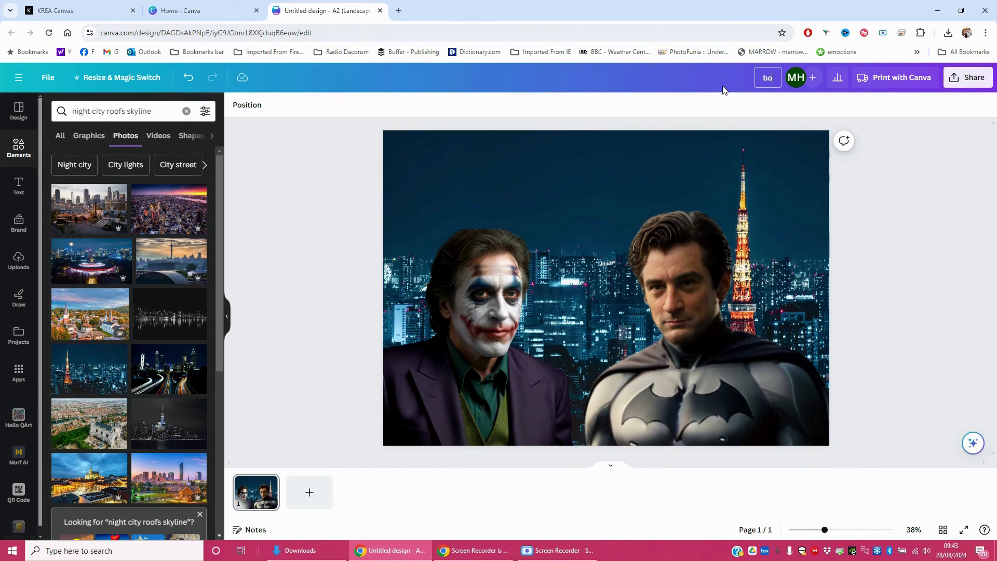
{"action": "type", "text": "bob and al"}
{"action": "key", "text": "Return"}
Download the poster as a PNG file.
{"action": "left_click", "coordinate": [971, 78]}
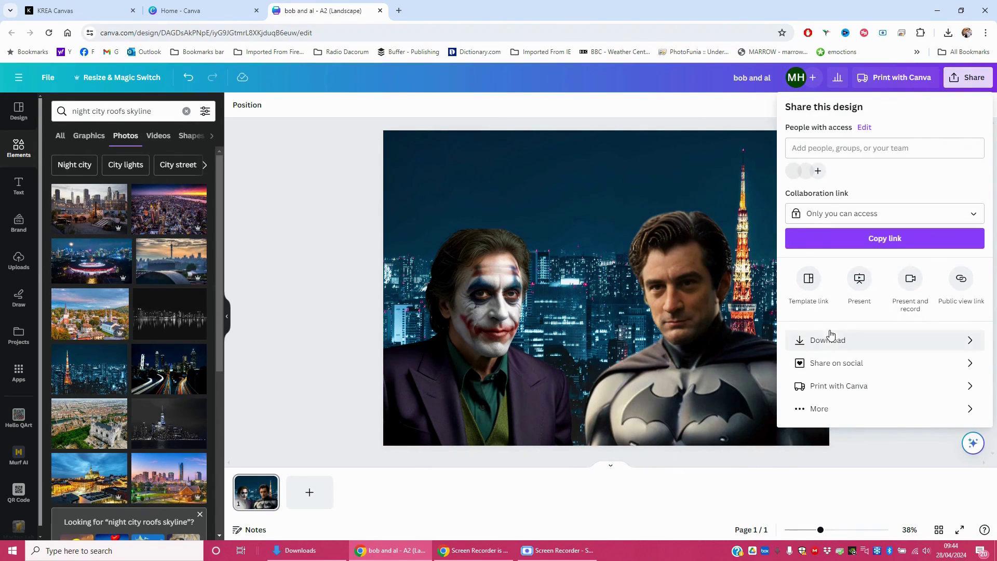
{"action": "left_click", "coordinate": [830, 338]}
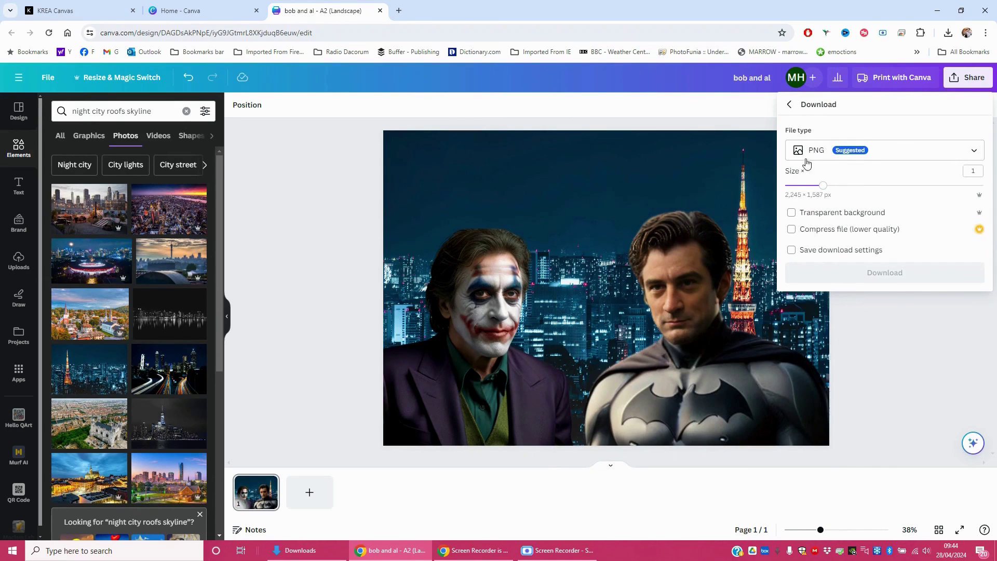
{"action": "left_click", "coordinate": [865, 274]}
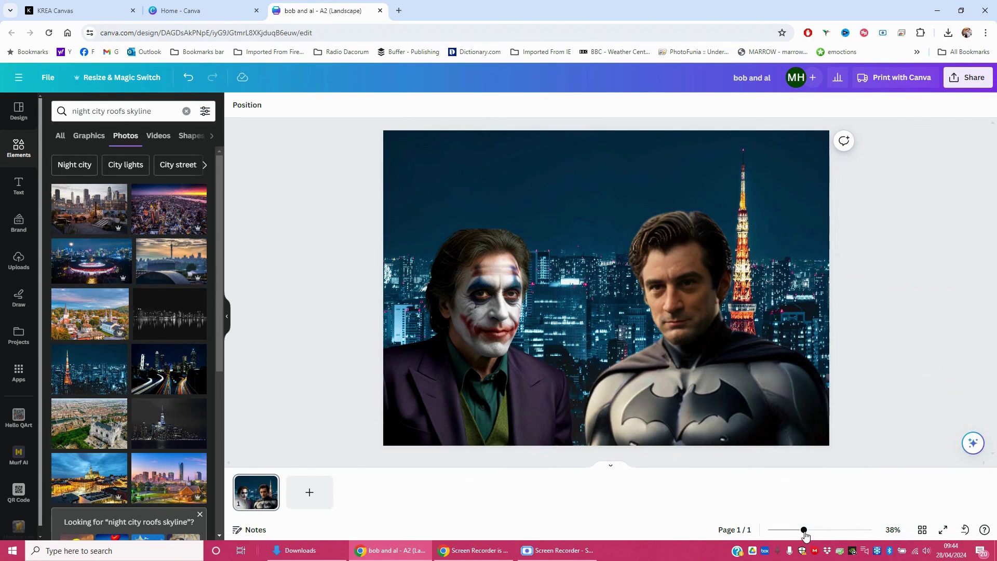
{"action": "left_click_drag", "start_coordinate": [804, 535], "coordinate": [814, 535]}
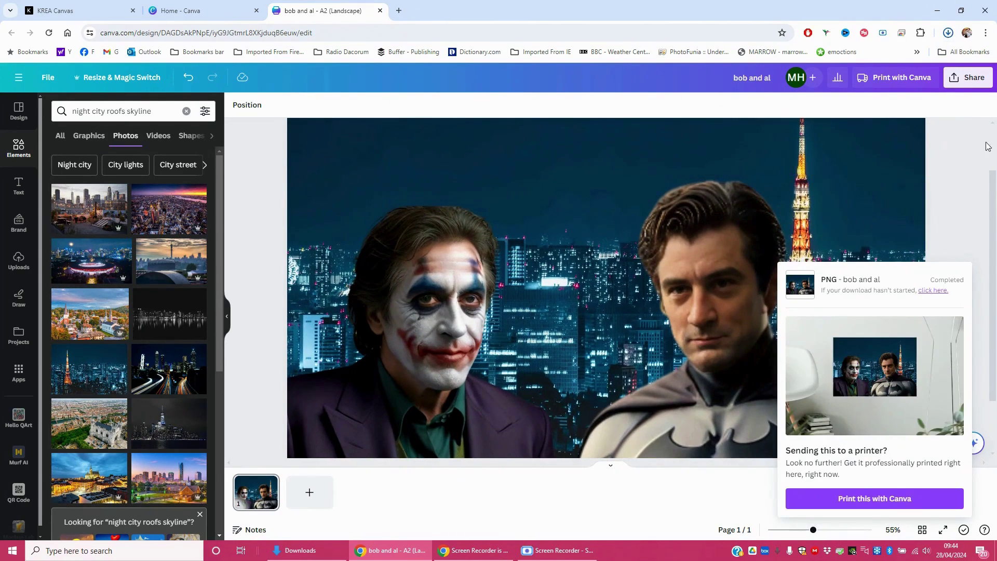
Switch to the KREA canvas tab and back to the finished Canva poster.
{"action": "left_click", "coordinate": [55, 10]}
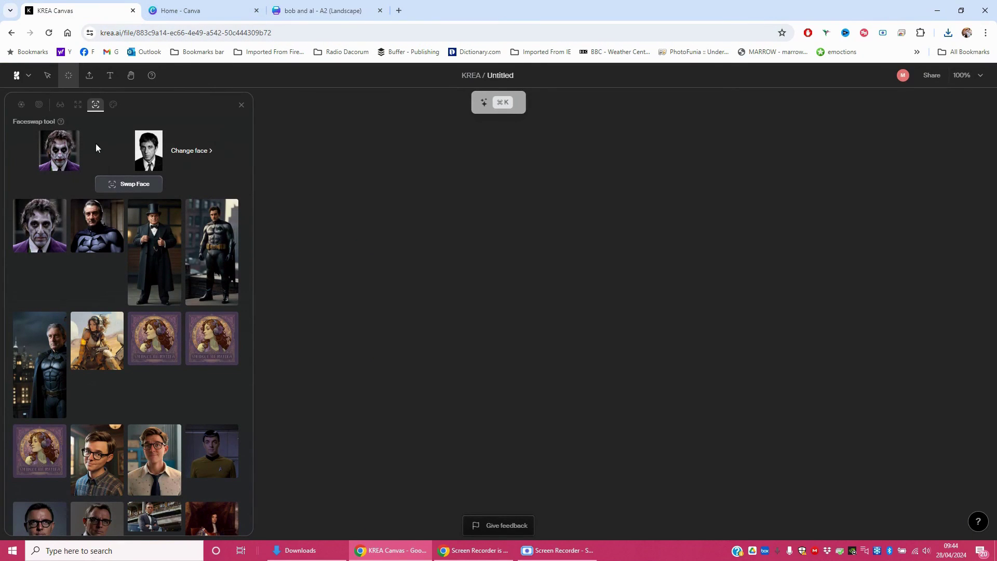
{"action": "left_click", "coordinate": [319, 11]}
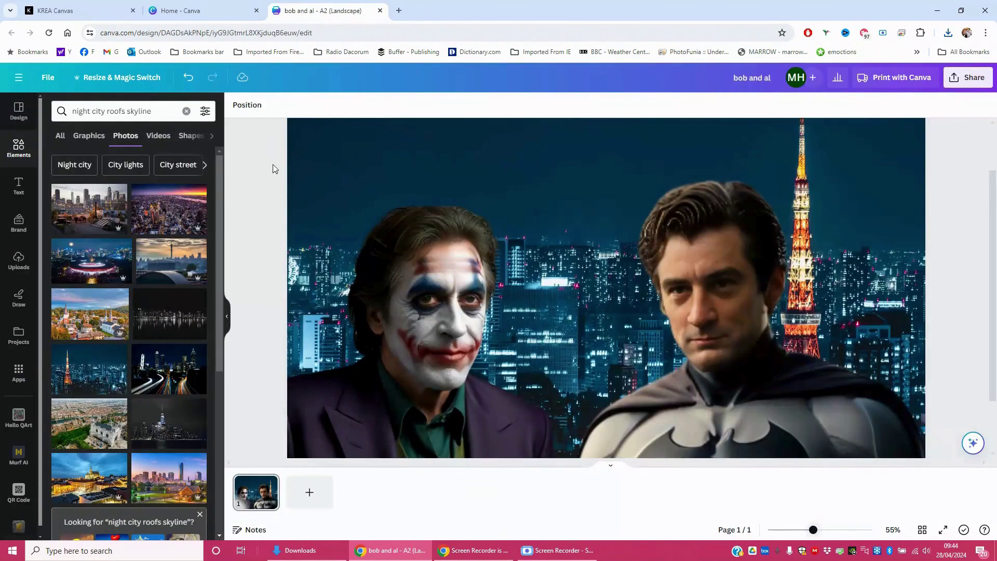